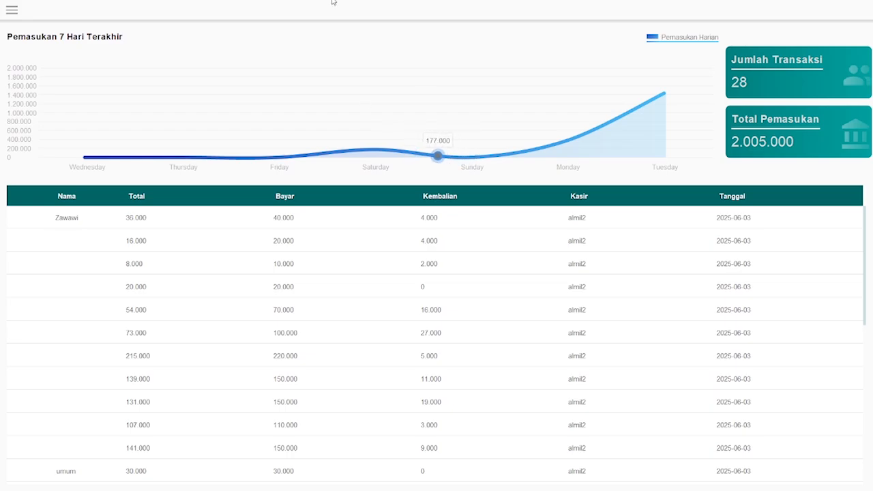
Step: Log out from the dashboard sidebar, sign back in, and reopen the navigation sidebar
click(12, 8)
click(36, 401)
key(Return)
click(12, 10)
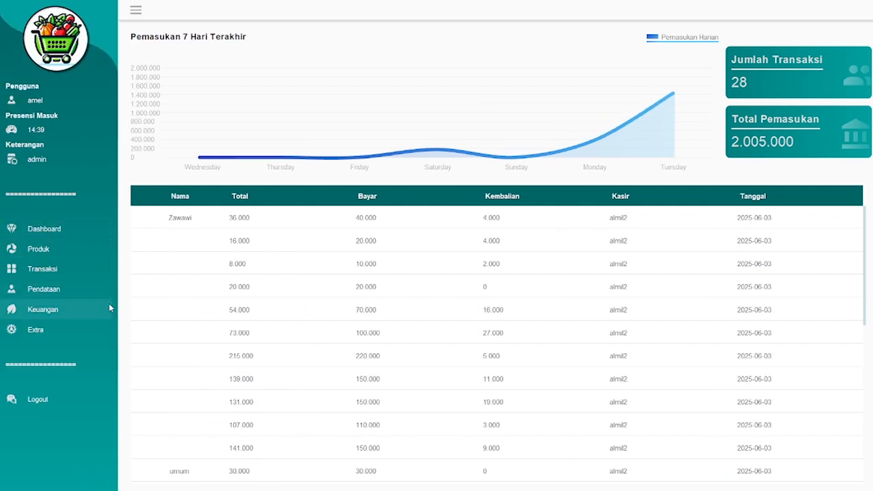
Step: Log out again, view the Reset Password form on the login screen, then close it
click(72, 394)
key(Return)
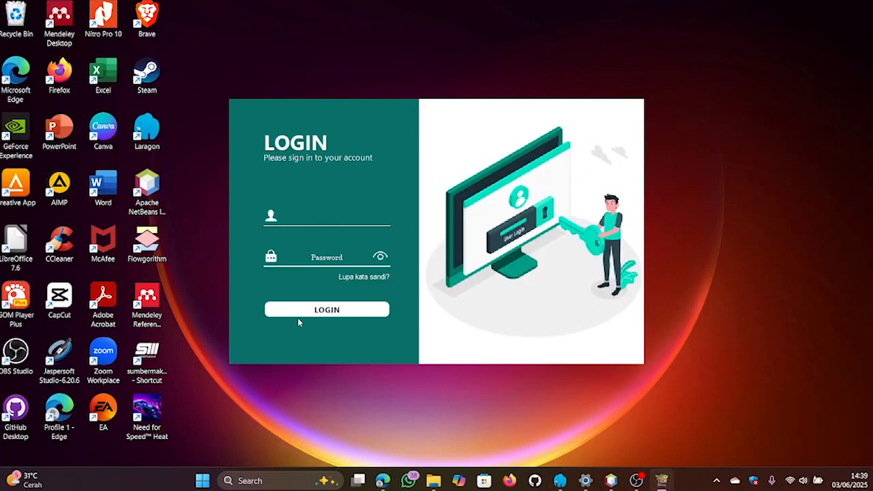
click(374, 278)
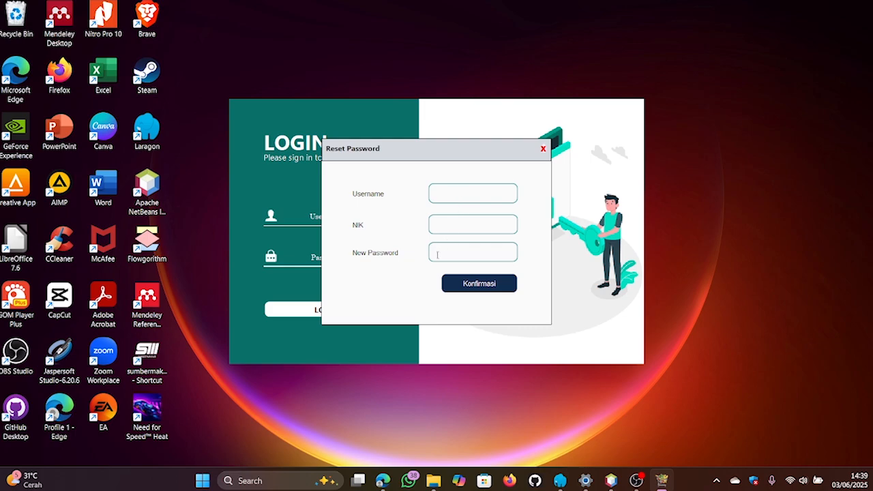
click(544, 151)
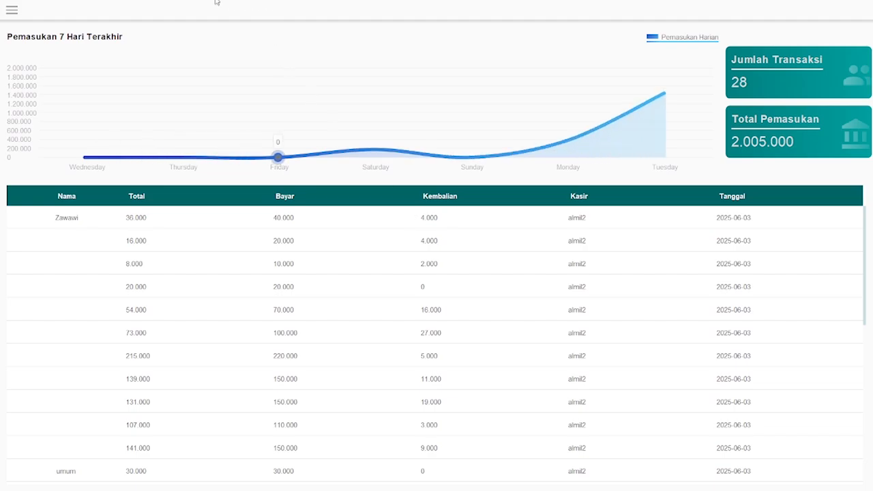
Step: Scroll the dashboard transactions back to the 2025-05-31 entries, then go to the Produk page
click(20, 9)
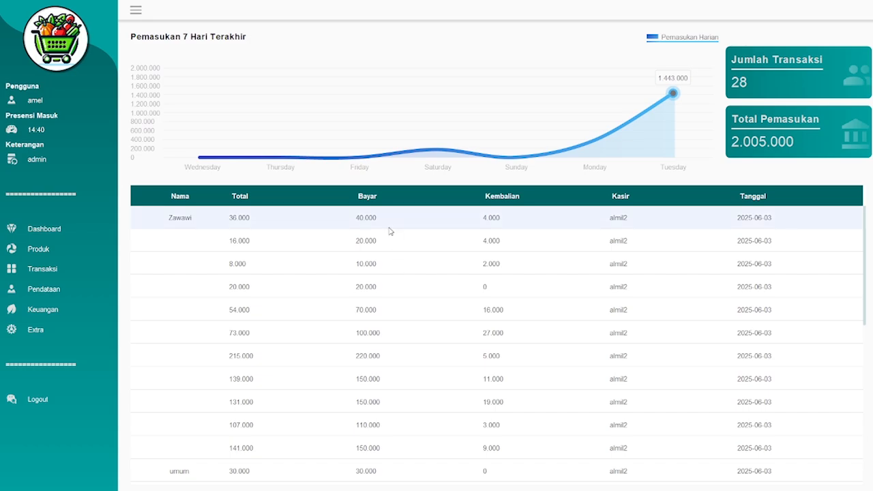
scroll(390, 231, down, 5)
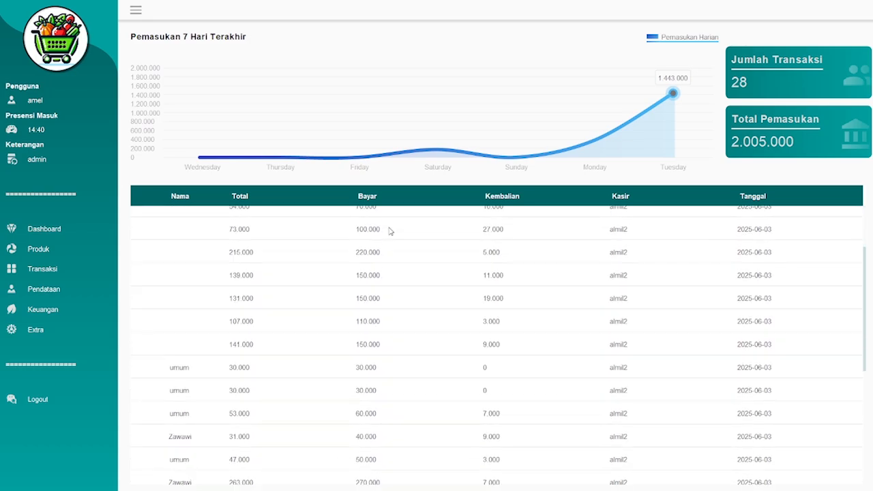
scroll(390, 231, down, 1)
scroll(391, 231, down, 6)
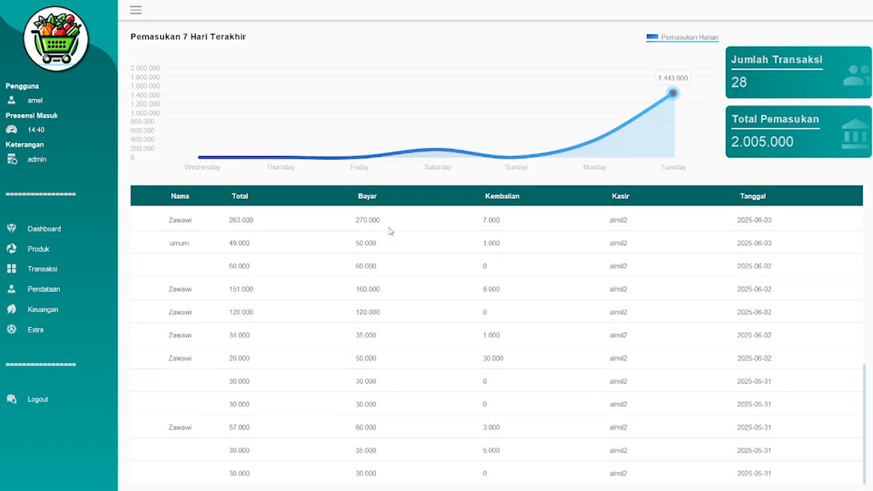
click(29, 251)
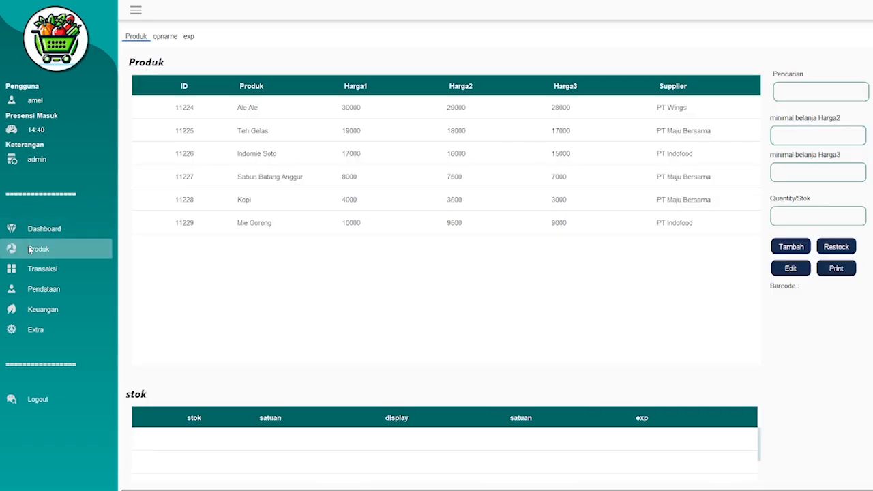
Step: Show Ale Ale's stock details and barcode, then bring up the Tambah Produk form
click(303, 118)
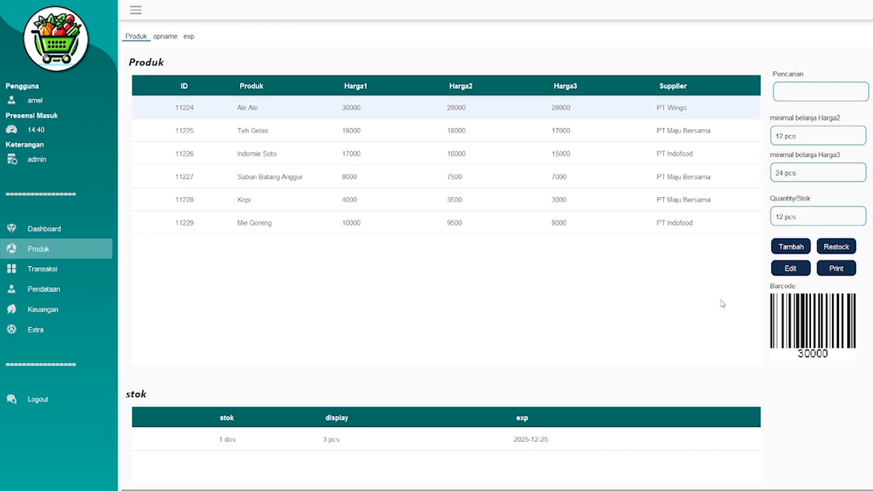
click(792, 250)
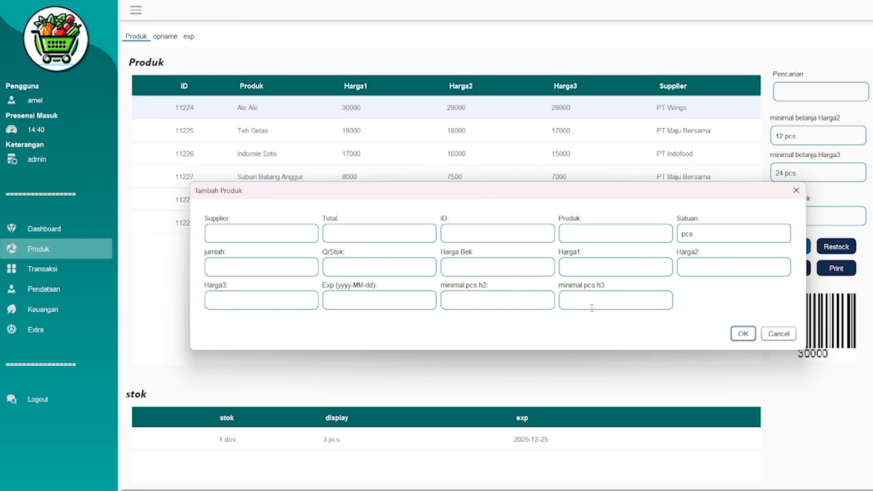
Step: Close Tambah Produk, preview and close Ale Ale's Restock and Edit Produk forms, then start barcode printing
click(803, 196)
click(835, 247)
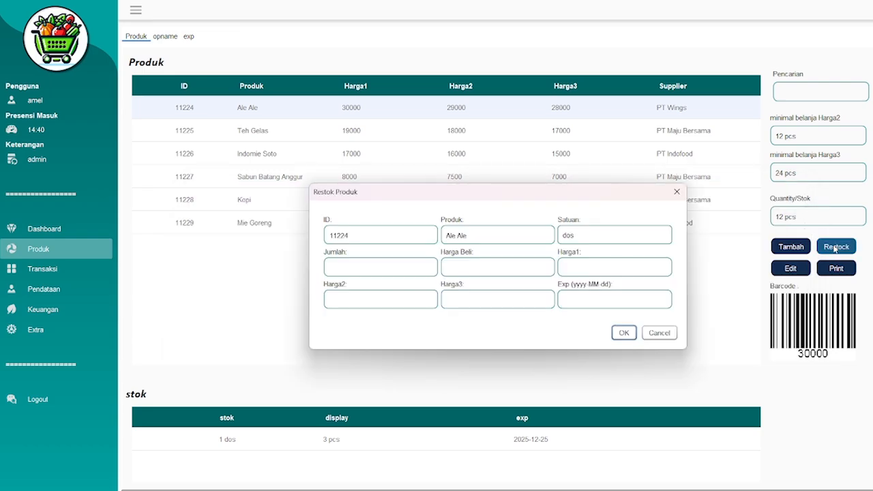
click(676, 194)
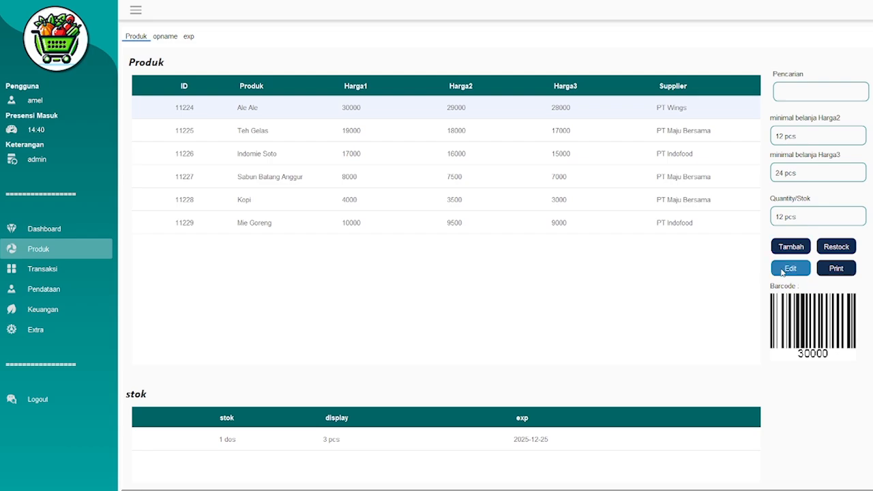
click(783, 270)
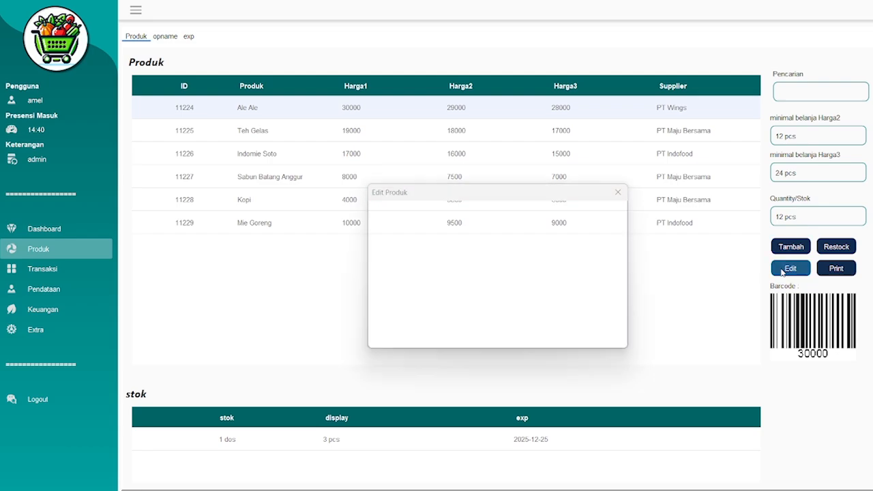
click(617, 191)
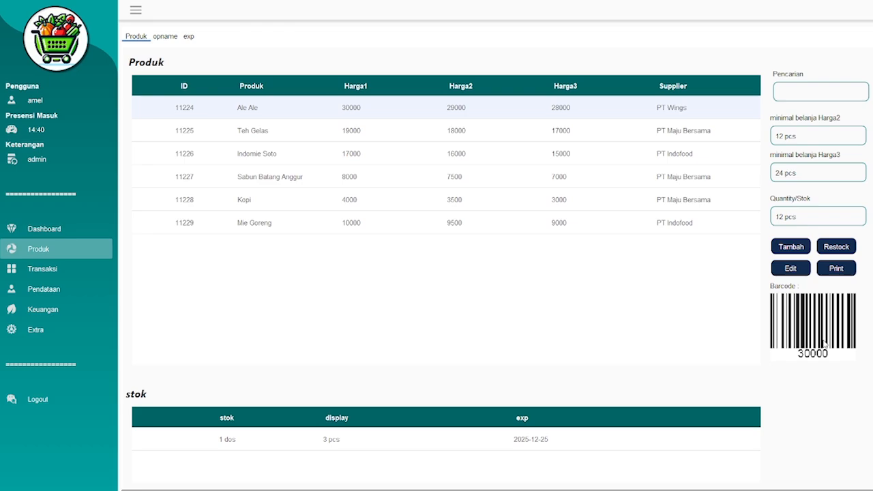
click(853, 273)
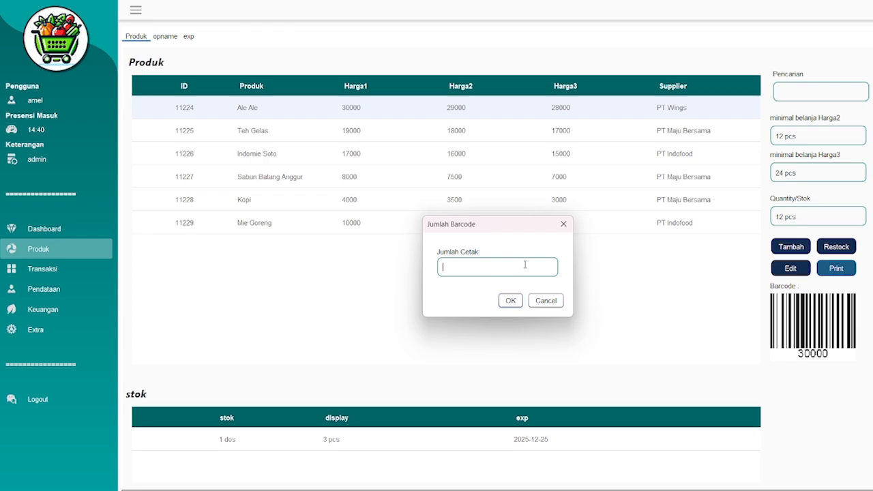
Step: Print 30 Ale Ale barcodes to the Microsoft Print to PDF printer
text(30)
key(Tab)
key(Return)
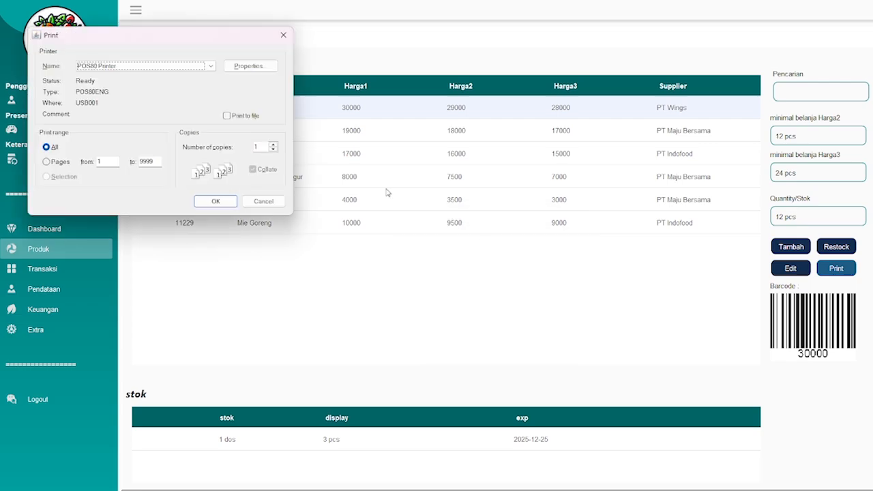
click(212, 64)
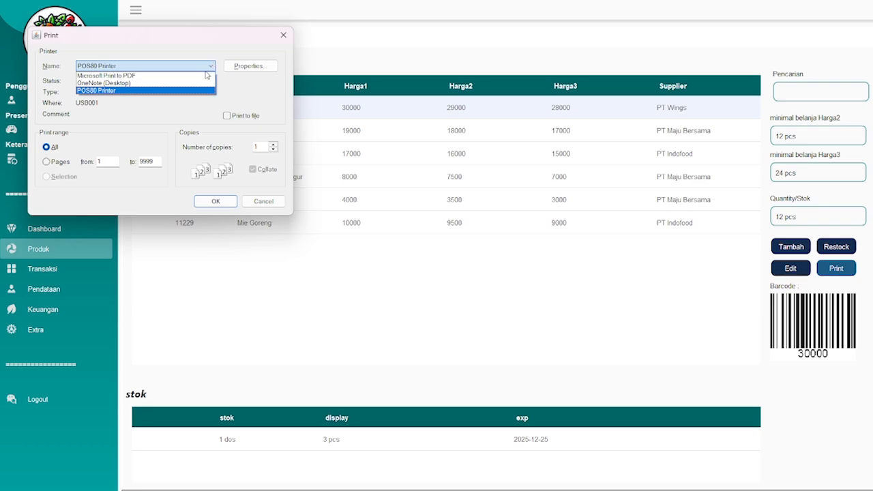
click(197, 77)
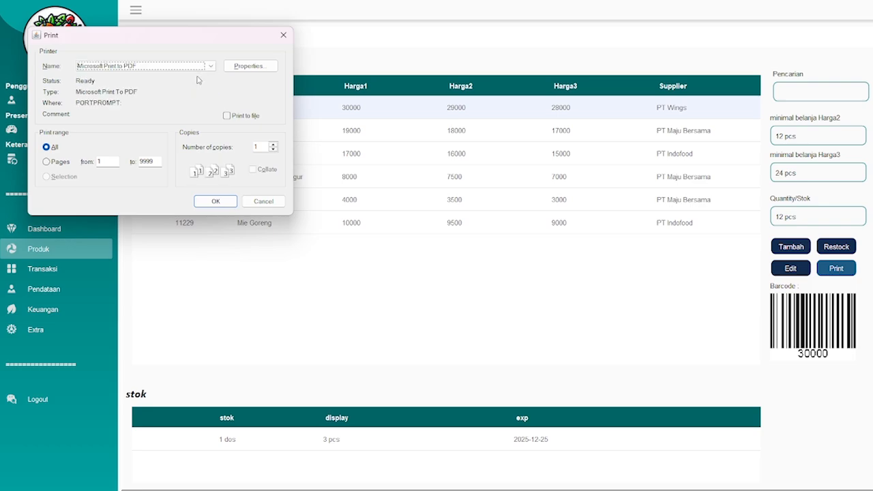
key(Return)
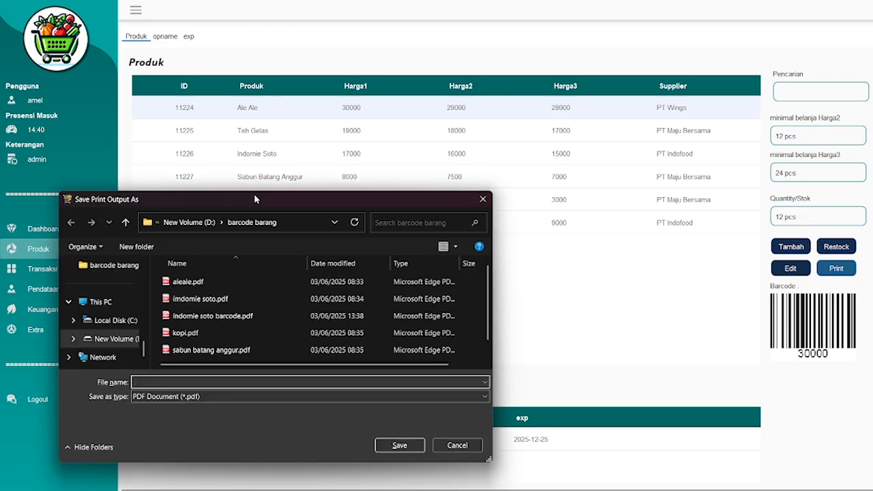
Step: Save the barcode PDF as aleale1 in the barcode barang folder and dismiss the success message
drag(254, 194, 388, 49)
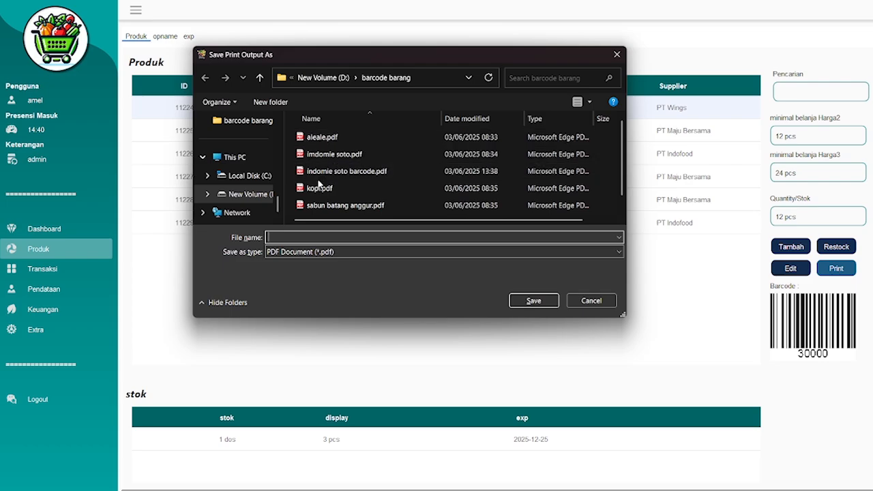
scroll(318, 182, down, 1)
scroll(319, 183, up, 1)
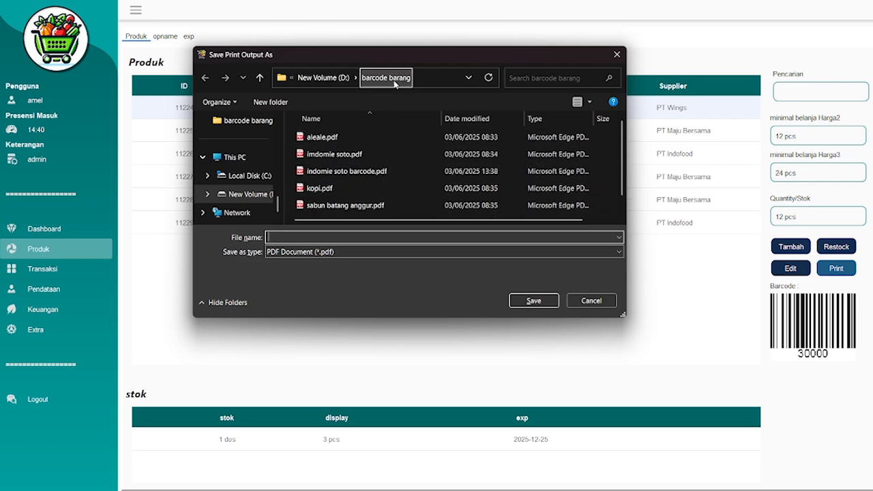
scroll(346, 216, down, 1)
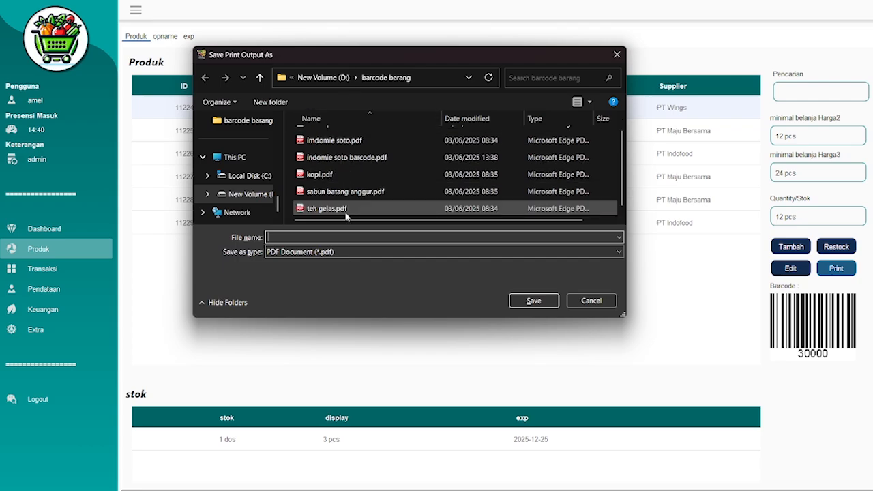
text(ak)
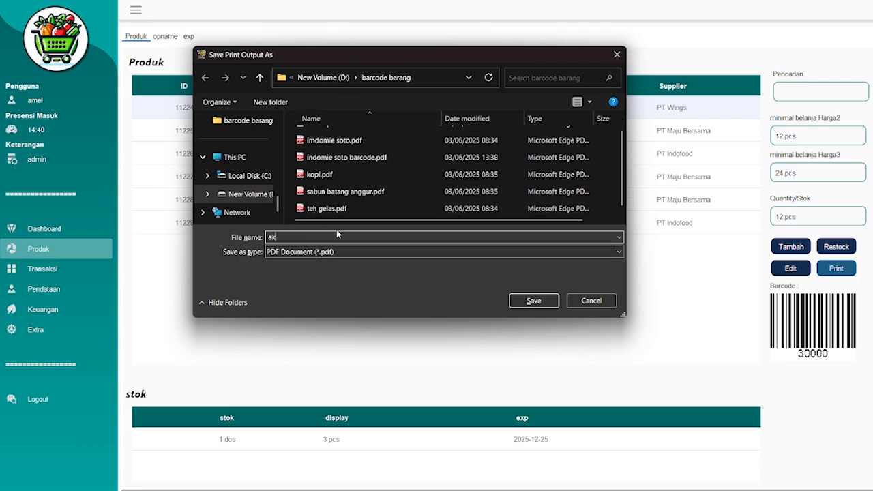
key(BackSpace)
text(lea)
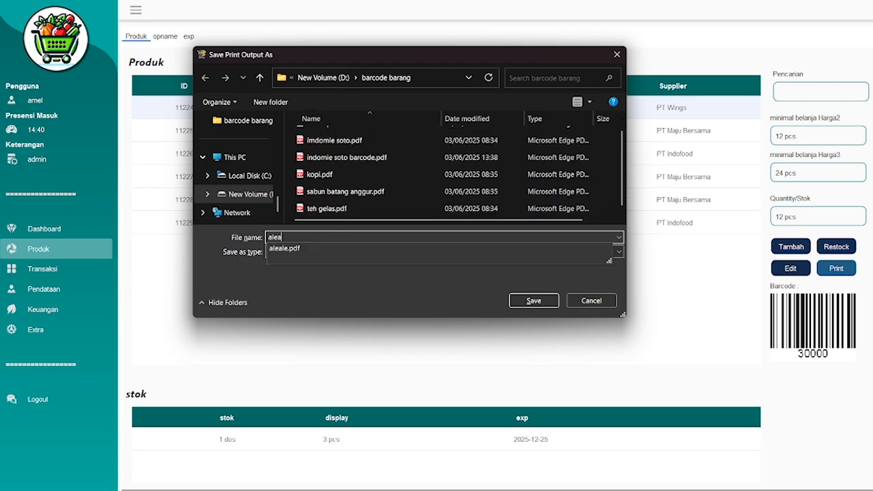
text(le1)
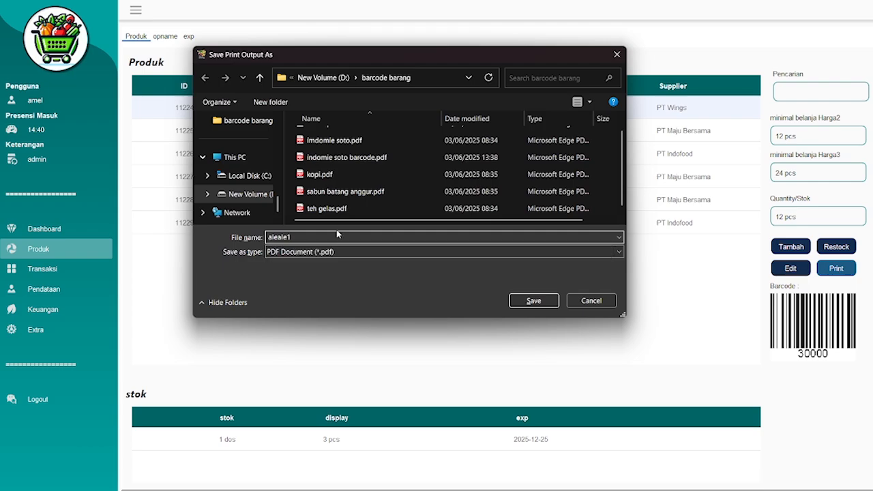
key(Return)
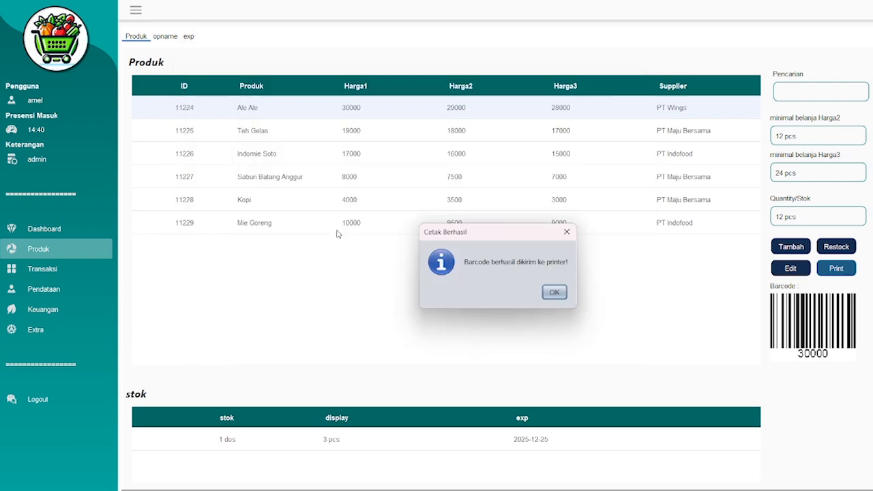
key(Return)
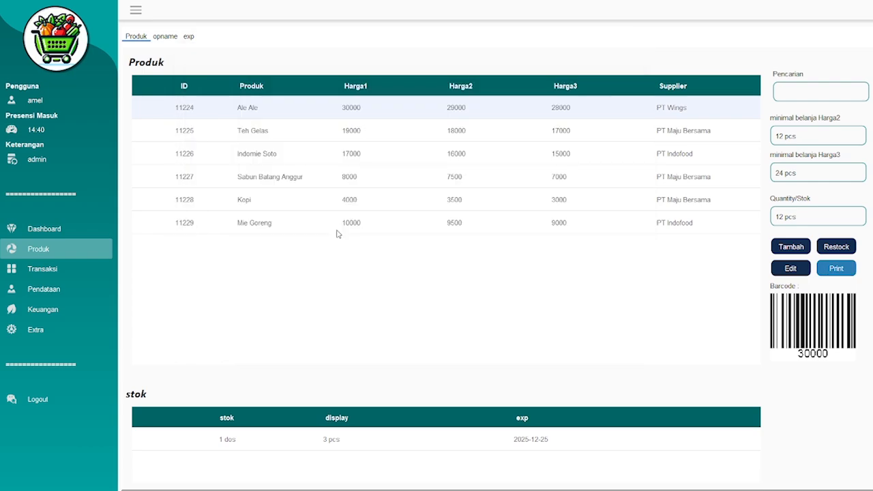
key(super+e)
Step: Maximize File Explorer, go to the barcode barang folder on D:, and open aleale1.pdf
click(321, 7)
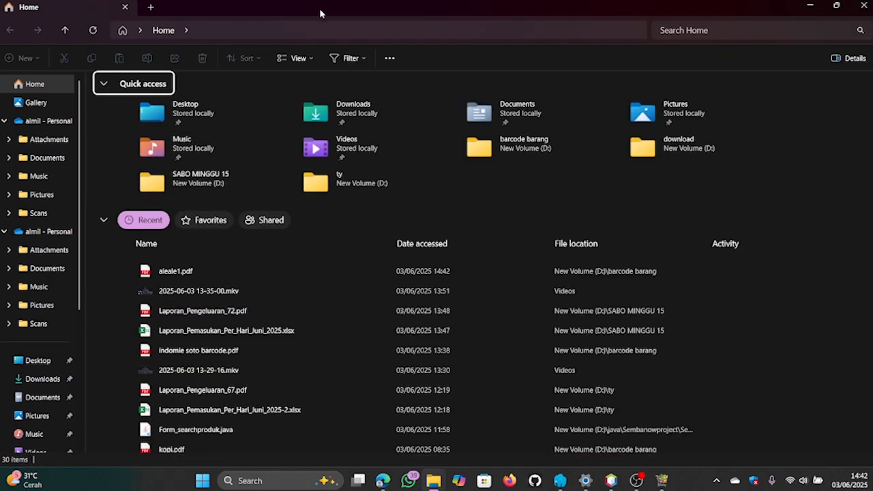
scroll(60, 392, down, 4)
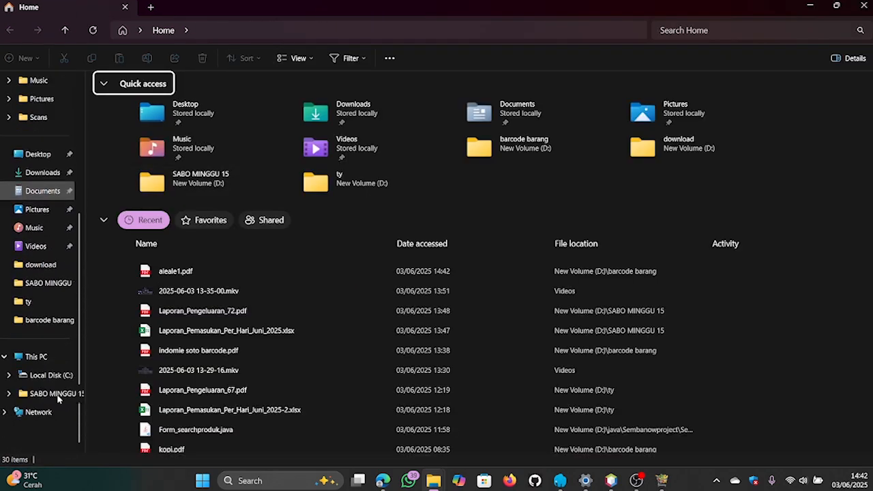
click(64, 325)
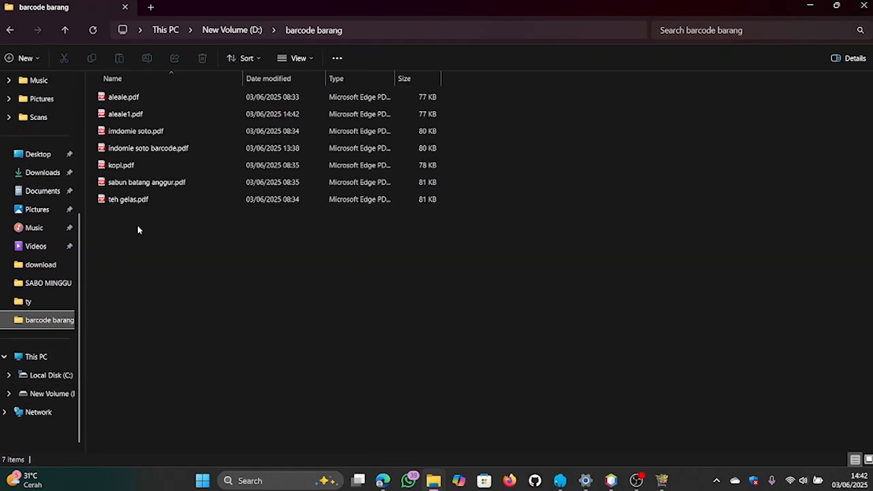
click(181, 117)
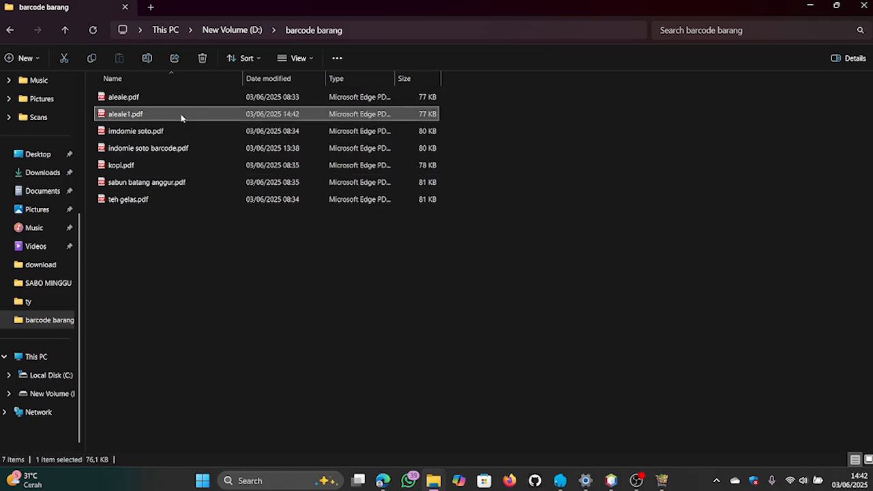
double_click(181, 117)
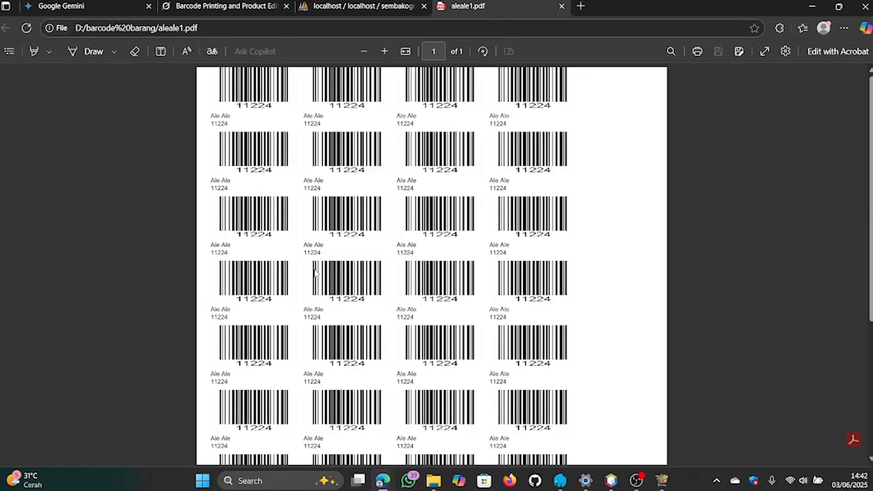
Step: Scroll through the 30 Ale Ale 11224 barcodes in aleale1.pdf, then return to Sembako POS
scroll(315, 273, down, 2)
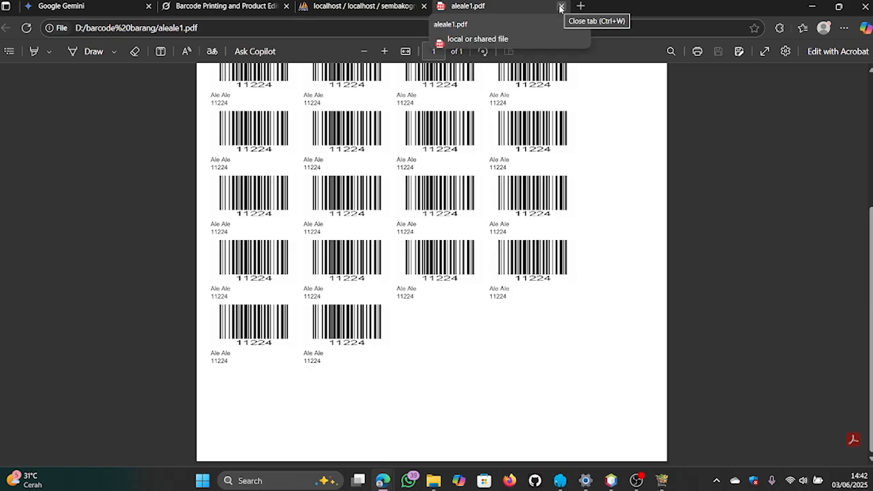
key(alt+Tab)
key(alt+Tab)
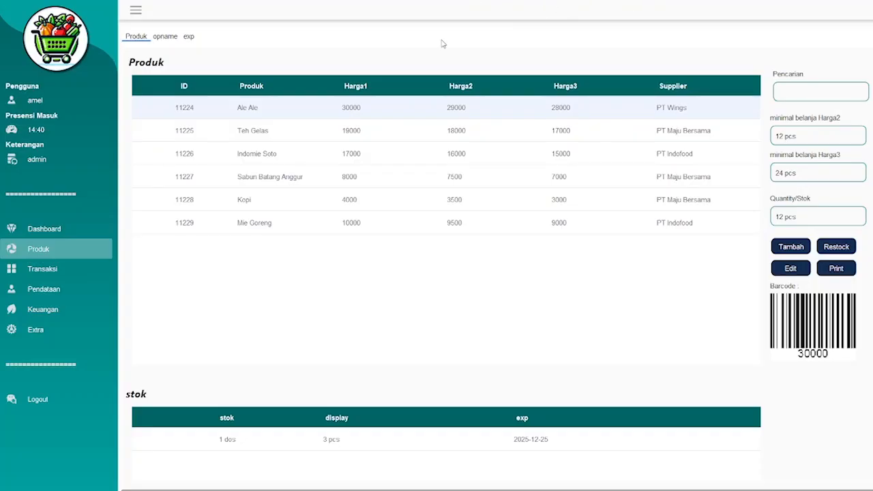
Step: Record and save an opname for Ale Ale (11224) with 1 dos and 1 pcs remaining
click(167, 36)
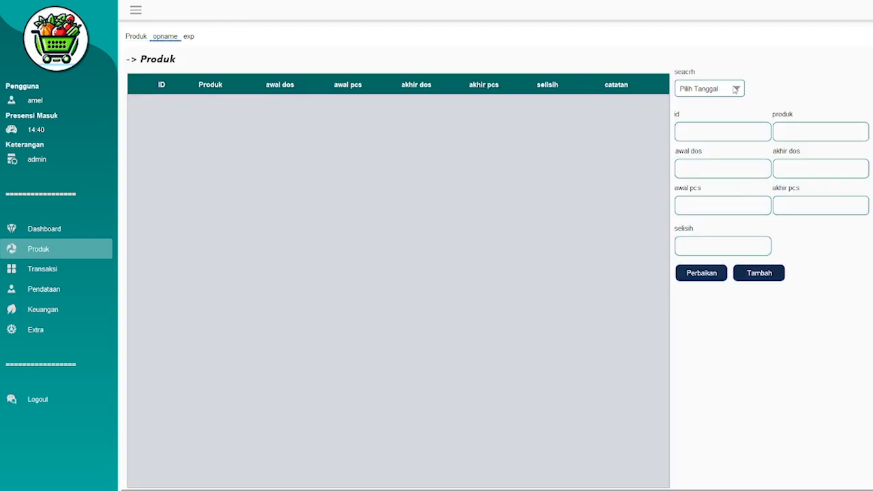
click(710, 135)
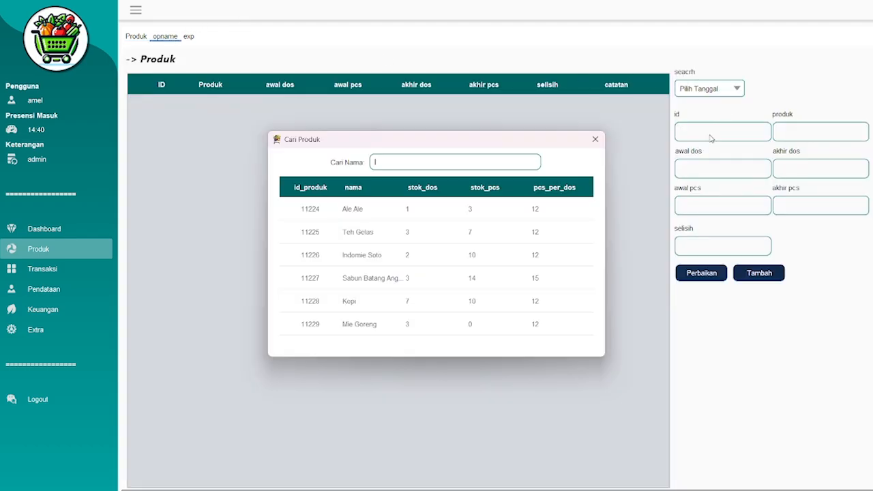
key(Down)
key(Return)
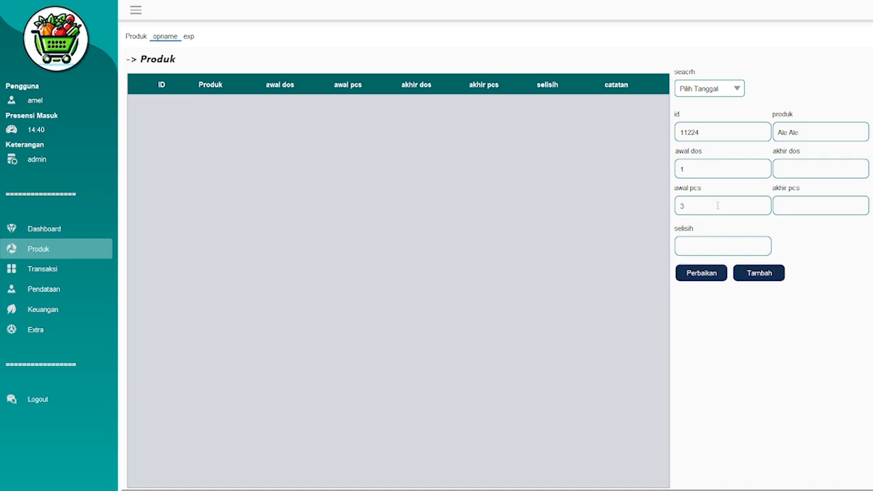
text(1)
key(Tab)
text(1)
key(Tab)
key(Return)
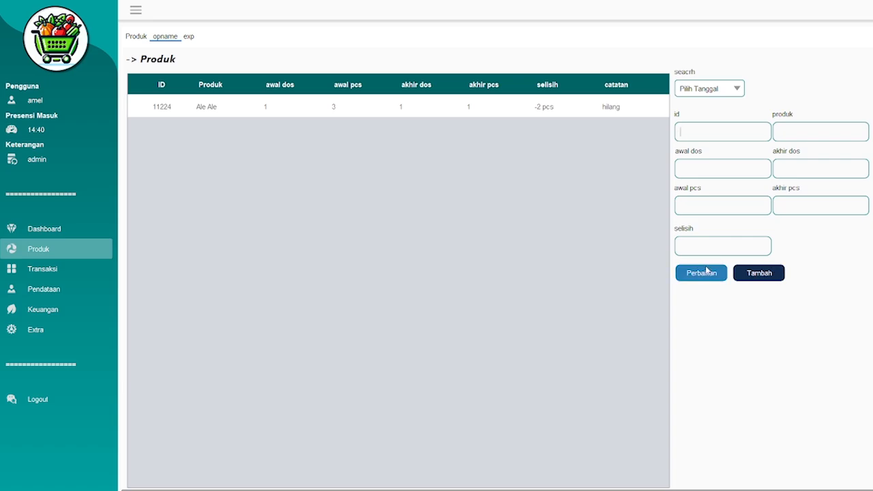
click(749, 273)
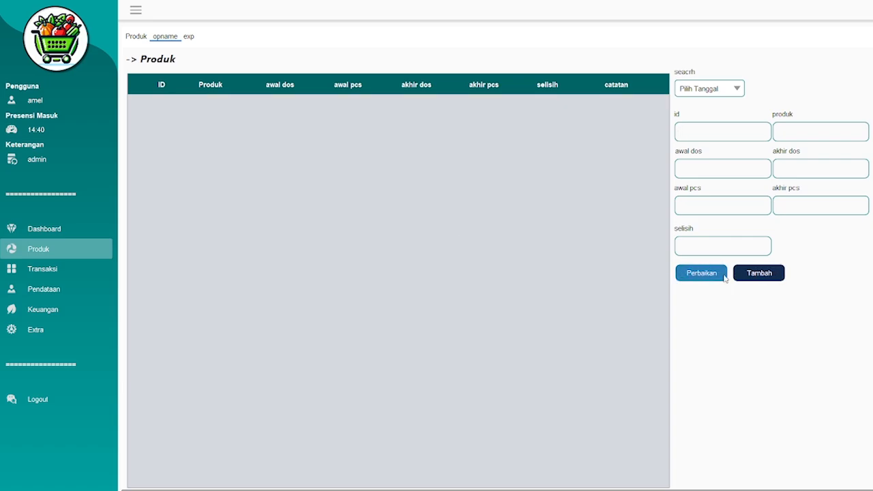
Step: Show the stock opname records from 2025-06-03
click(727, 83)
click(734, 91)
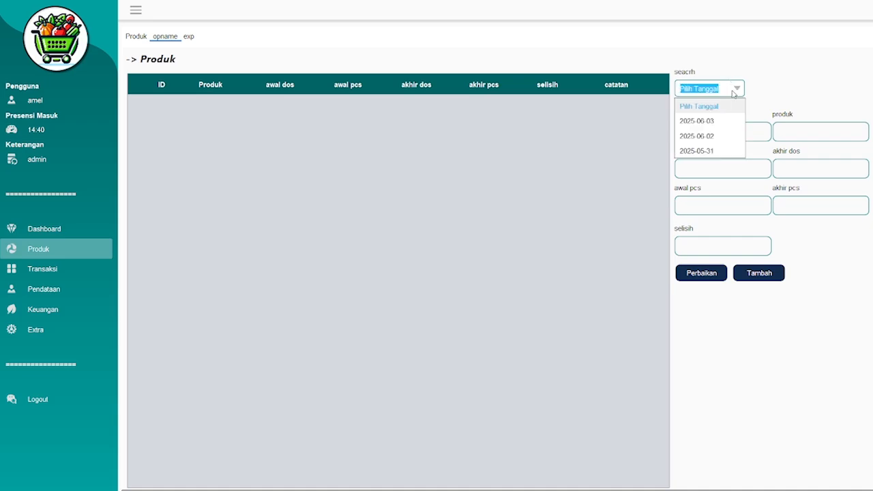
click(713, 121)
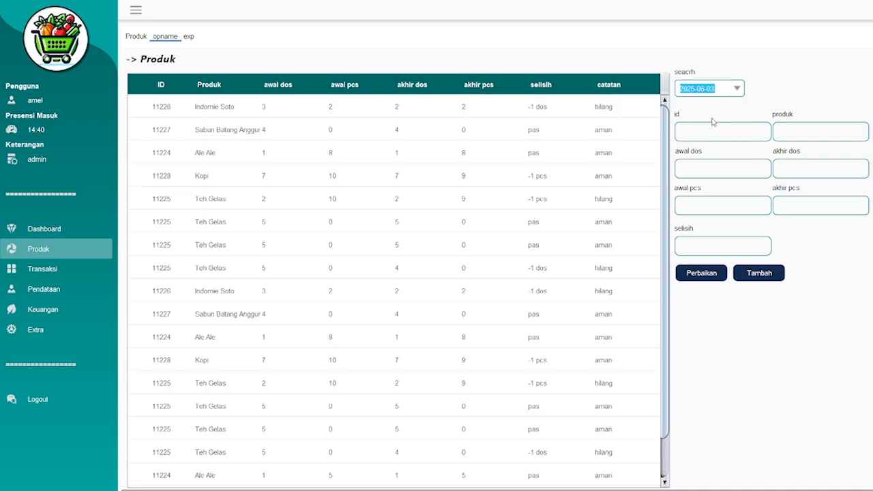
Step: Enter product ID 11224 in the stock correction form, close it unsaved, and view the expiry list
click(706, 275)
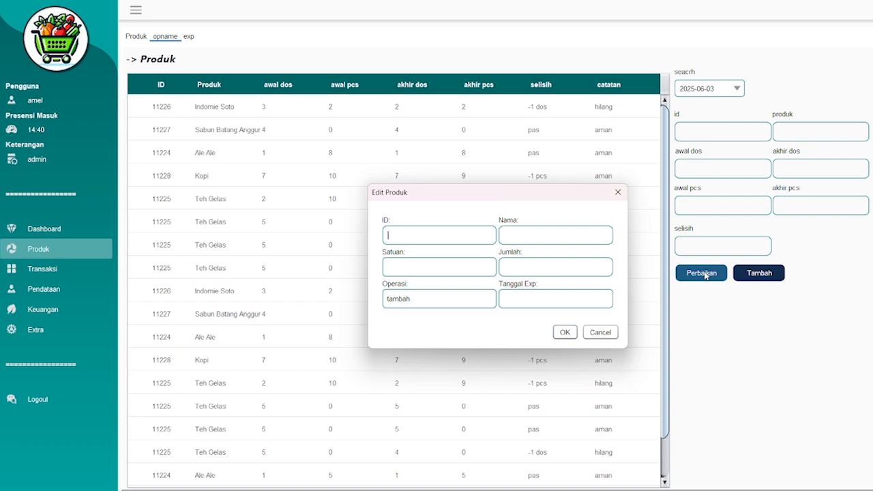
text(1124)
key(Return)
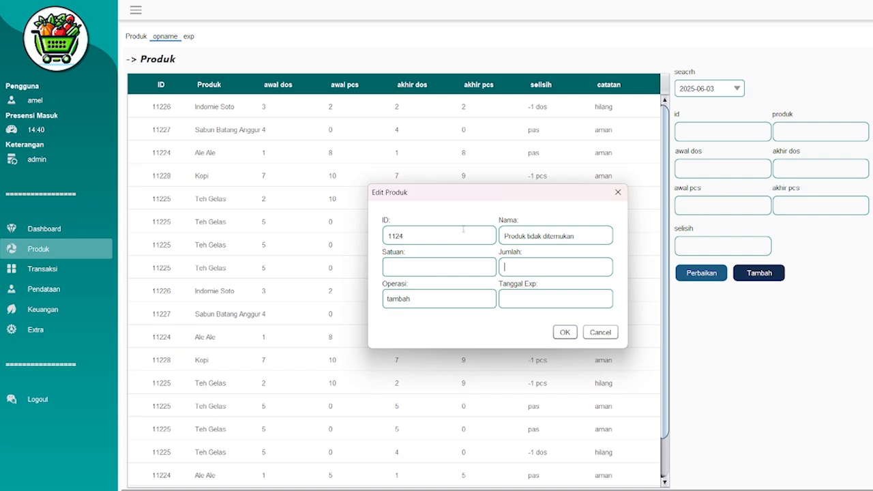
click(401, 236)
text(2)
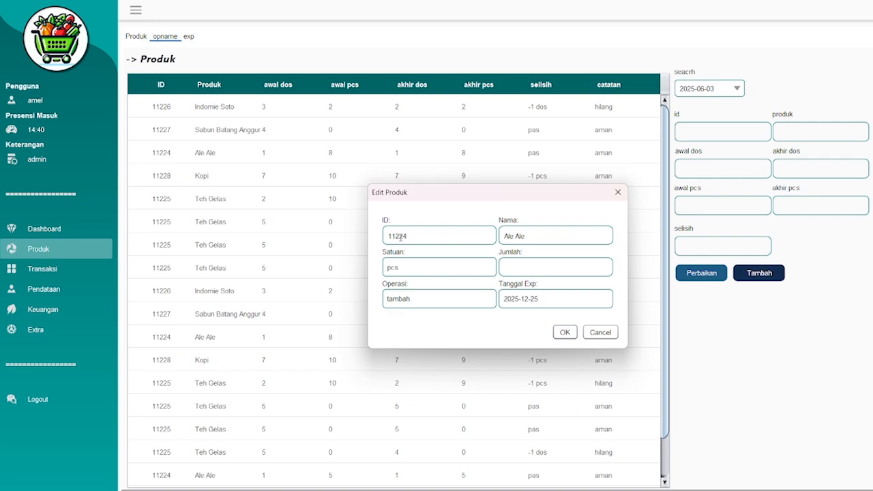
click(618, 192)
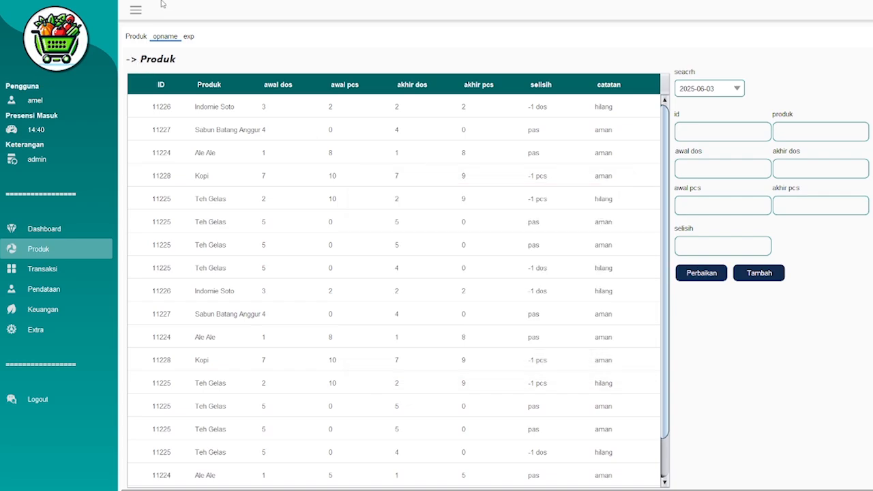
click(189, 36)
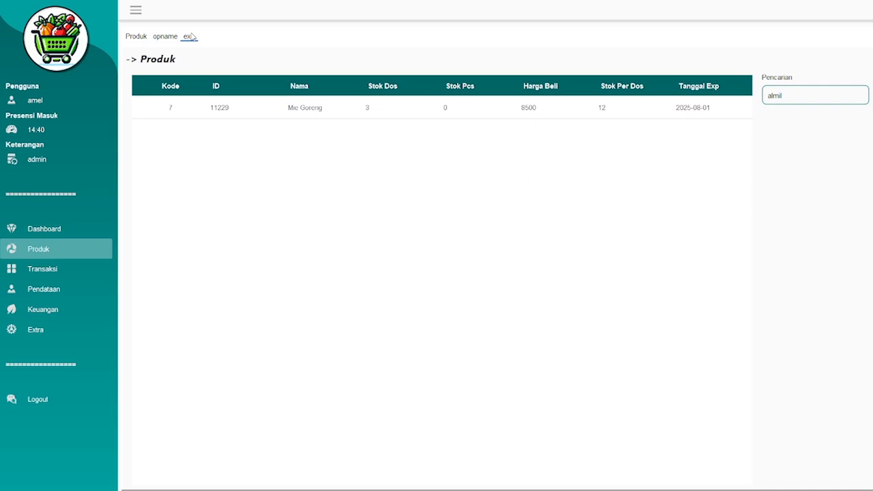
Step: Inspect Mie Goreng's expiry editor and discard form, closing both unchanged, then return to Produk
double_click(240, 118)
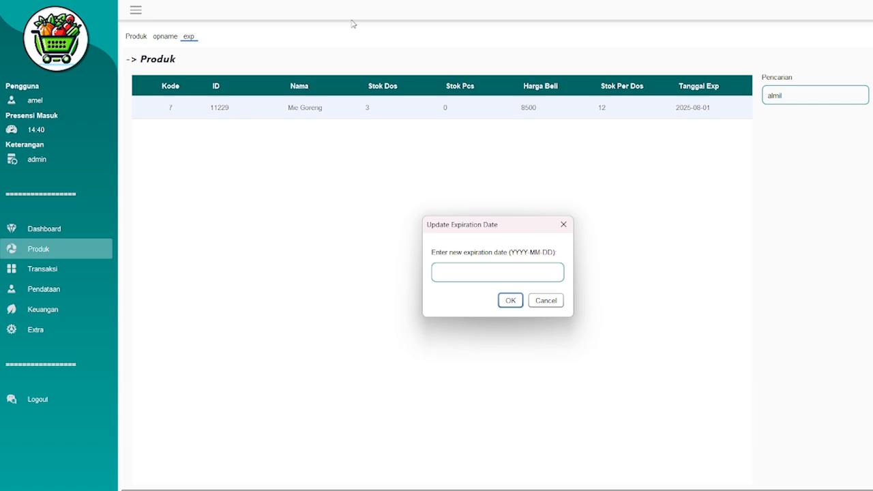
click(564, 225)
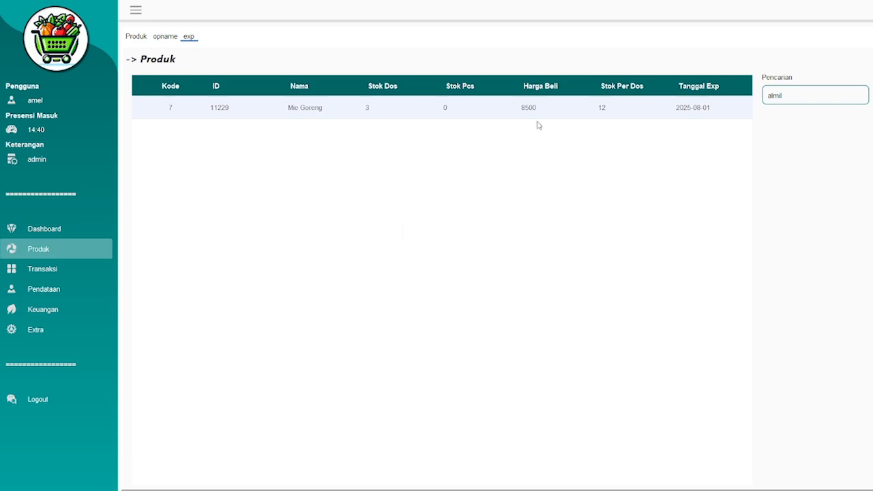
double_click(543, 117)
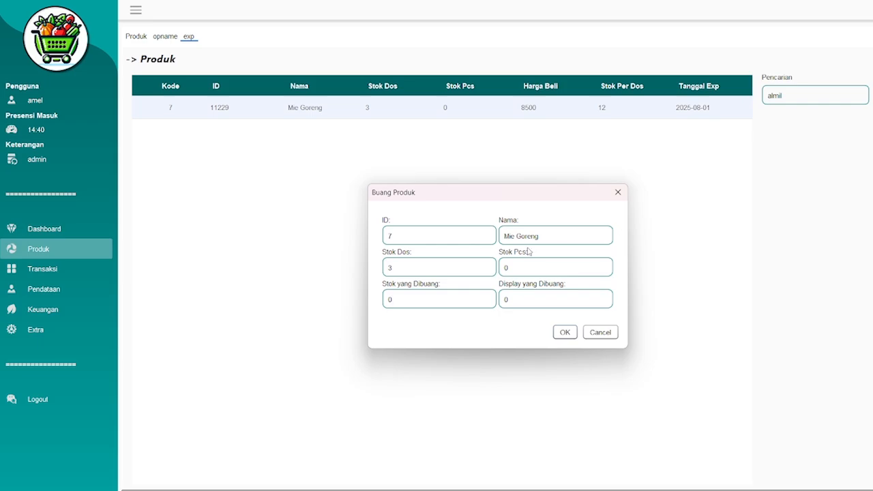
click(618, 194)
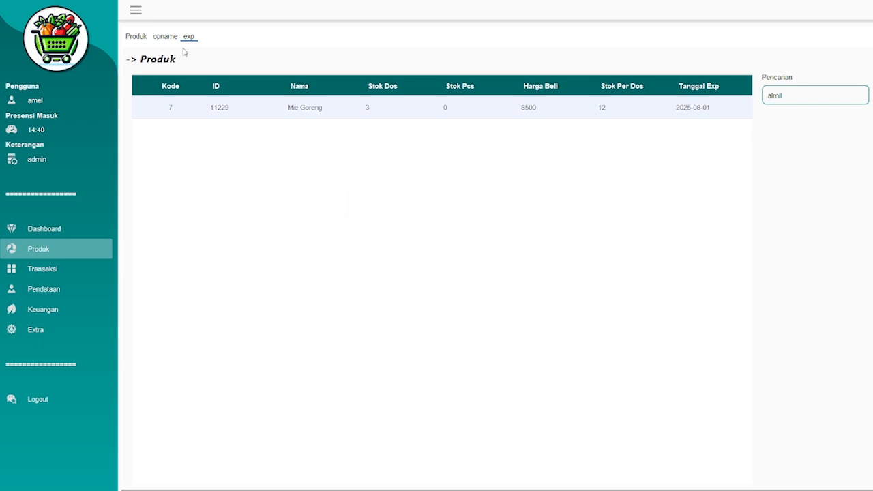
click(139, 36)
Step: Browse Ale Ale's stock card history, close it, and go to the Transaksi cashier page
click(202, 109)
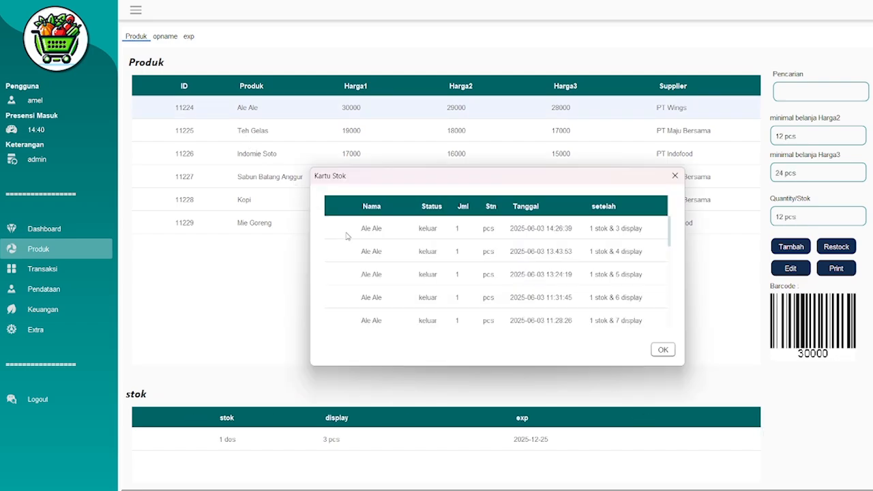
scroll(367, 252, down, 3)
scroll(366, 252, down, 5)
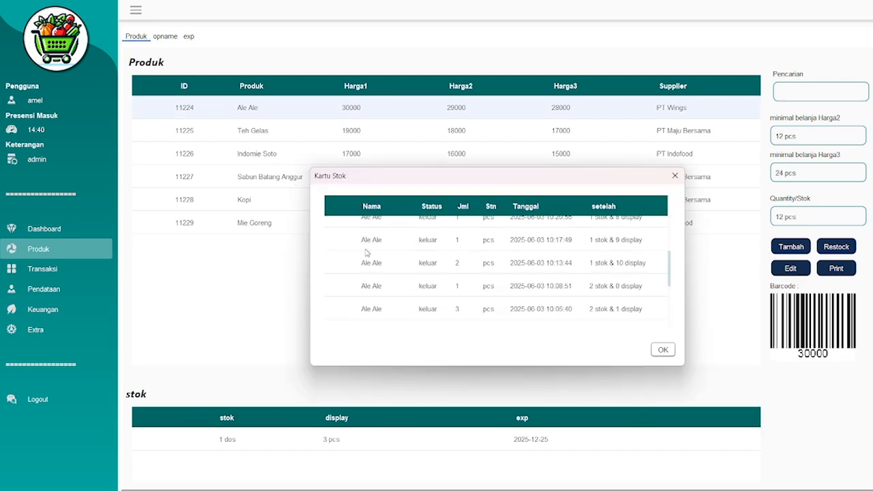
scroll(366, 253, up, 8)
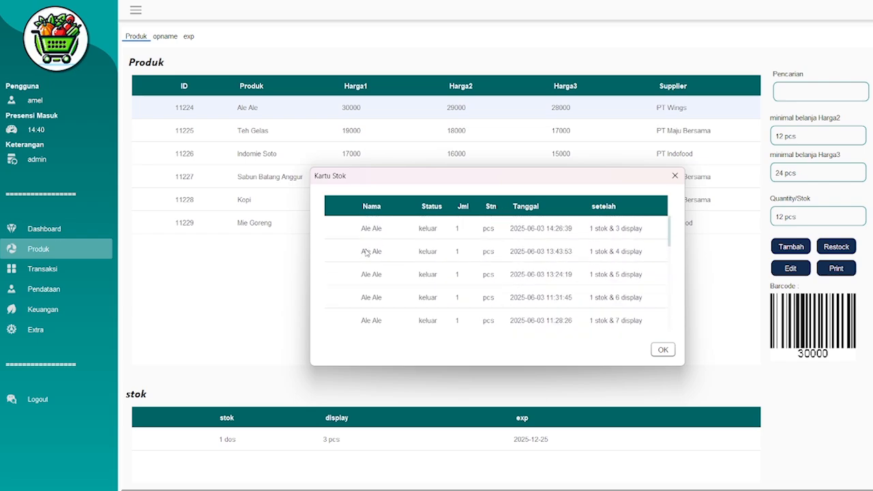
scroll(456, 272, down, 12)
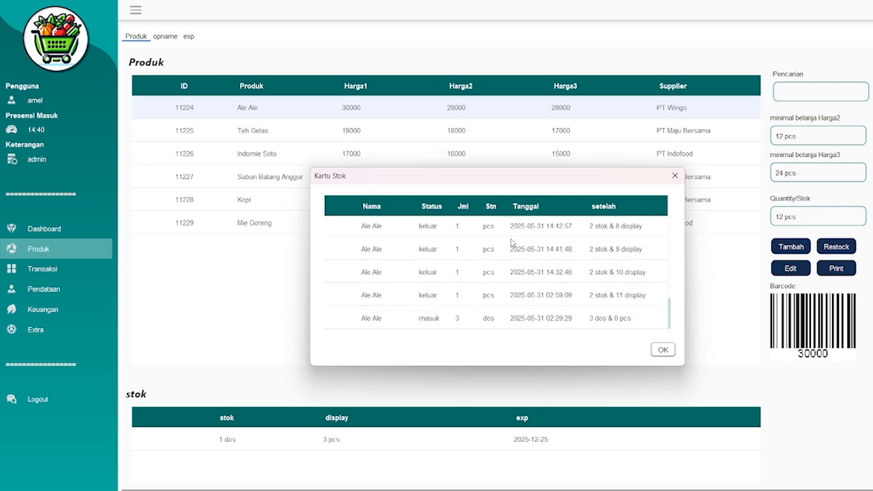
click(674, 175)
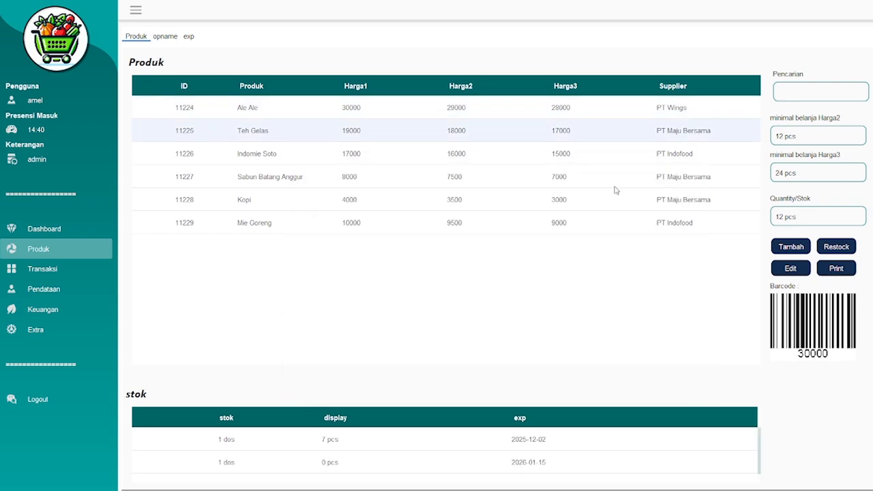
click(57, 271)
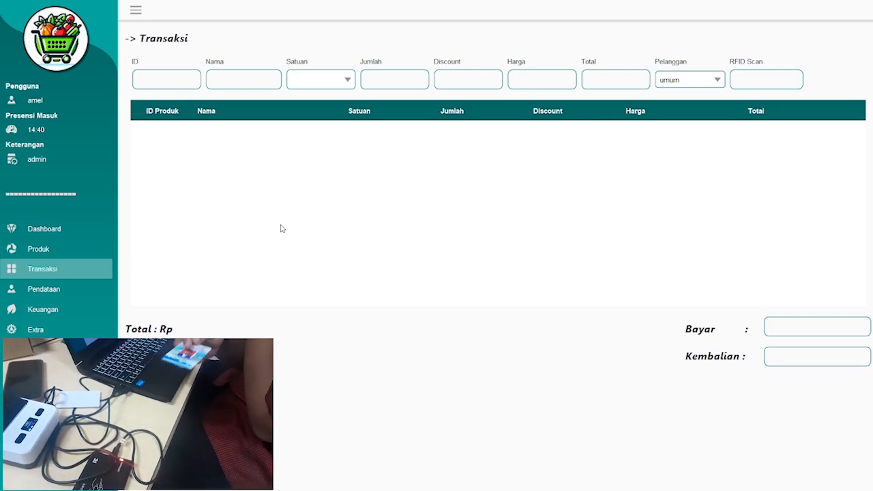
Step: Enter the member's RFID card number as the customer and add 1 dos of Ale Ale to the cart
text(0514862990)
key(Return)
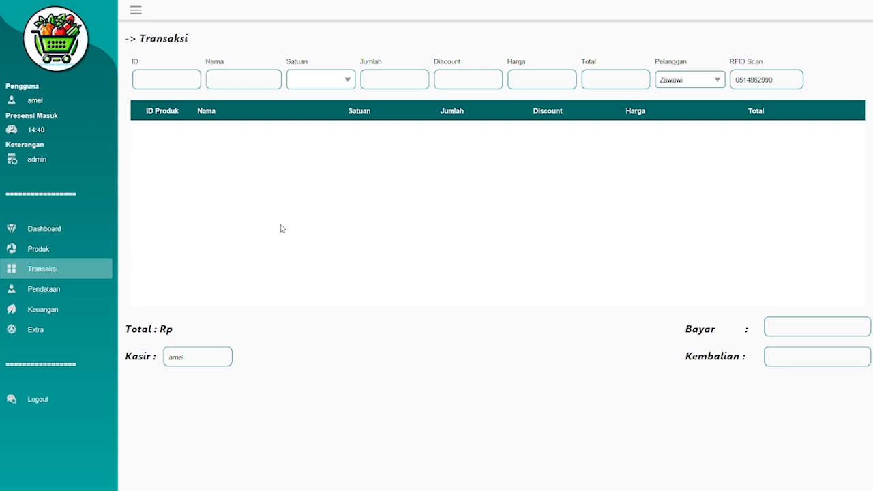
key(Return)
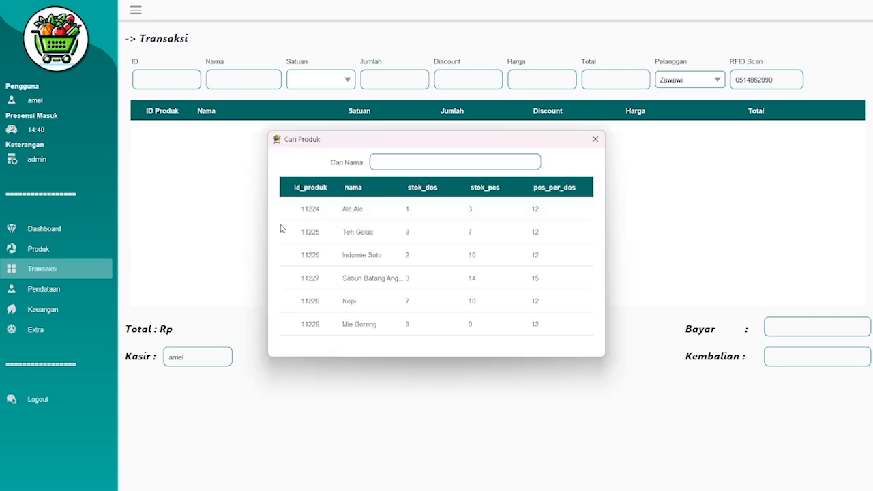
text(al)
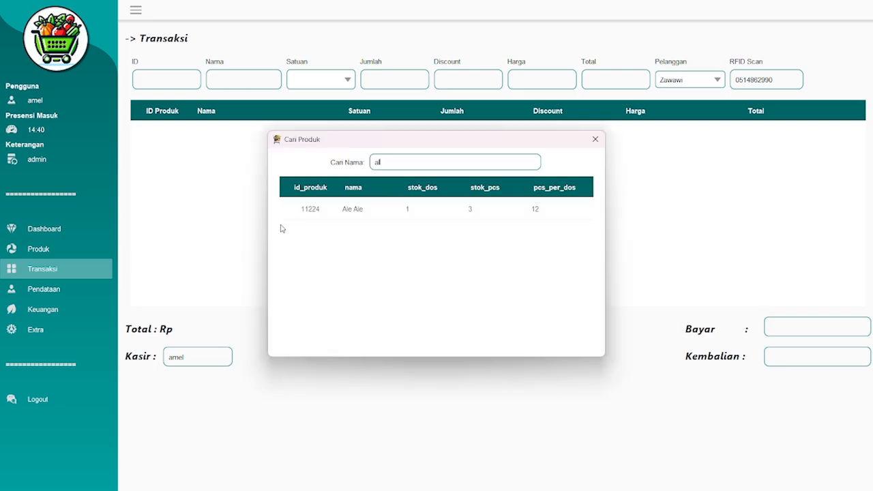
key(BackSpace)
key(BackSpace)
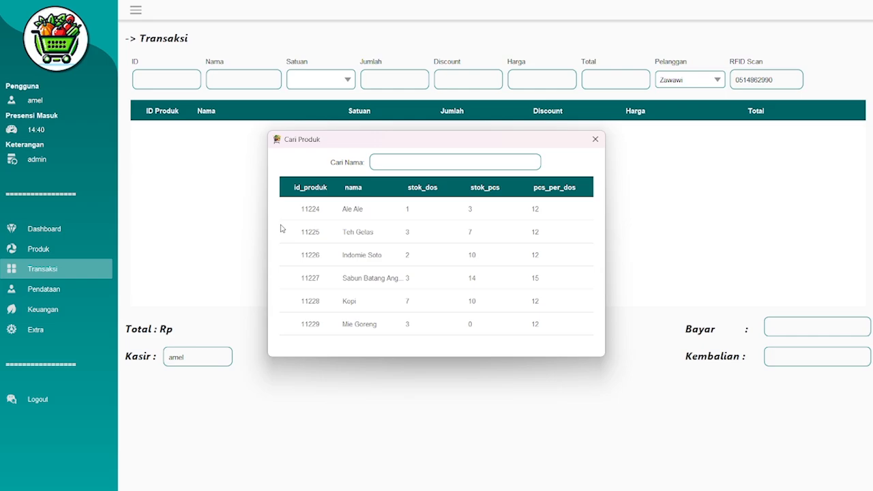
key(Down)
key(Return)
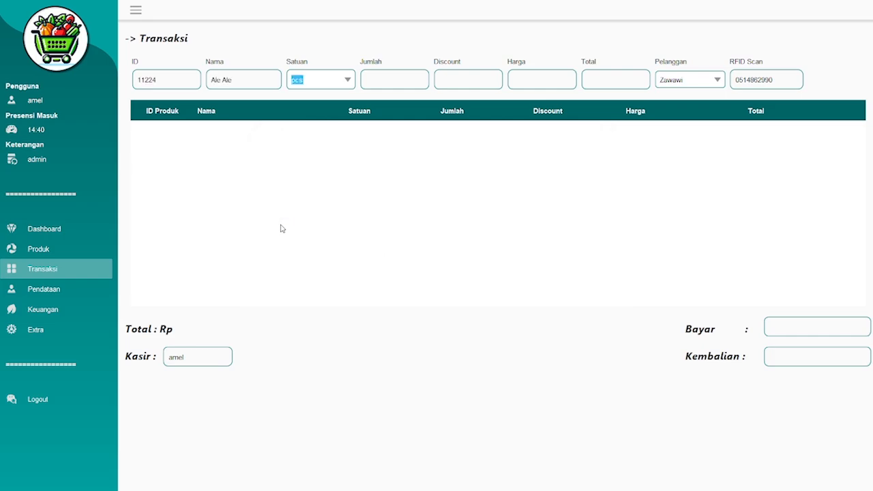
text(d)
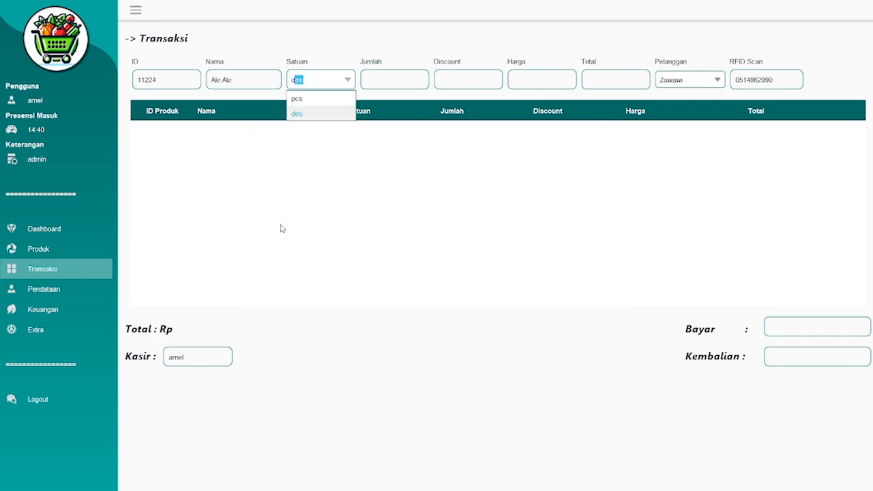
text(os)
key(Tab)
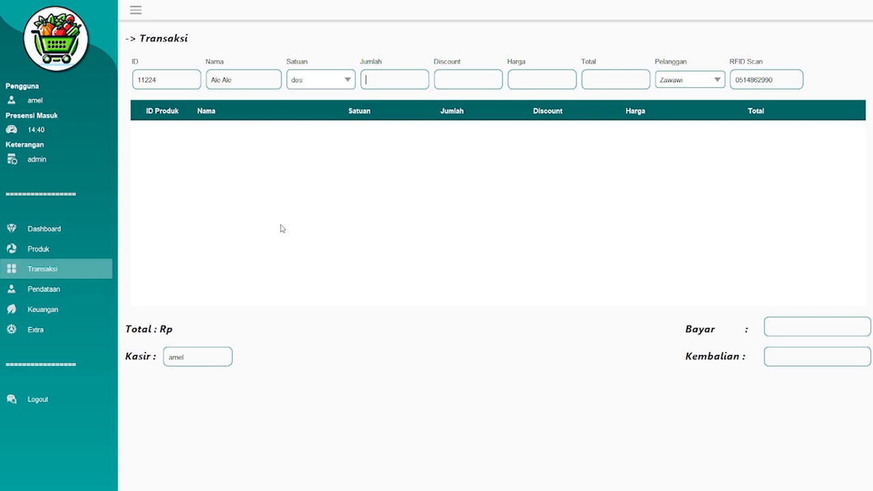
text(1)
key(Return)
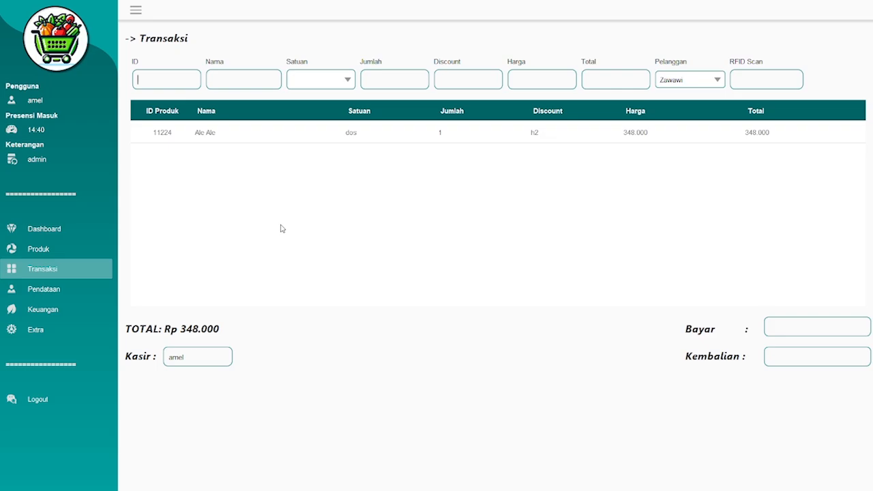
Step: Add 1 pcs of Teh Gelas (product ID 11225) to the cart
text(11225)
key(Return)
key(Return)
text(1)
key(Return)
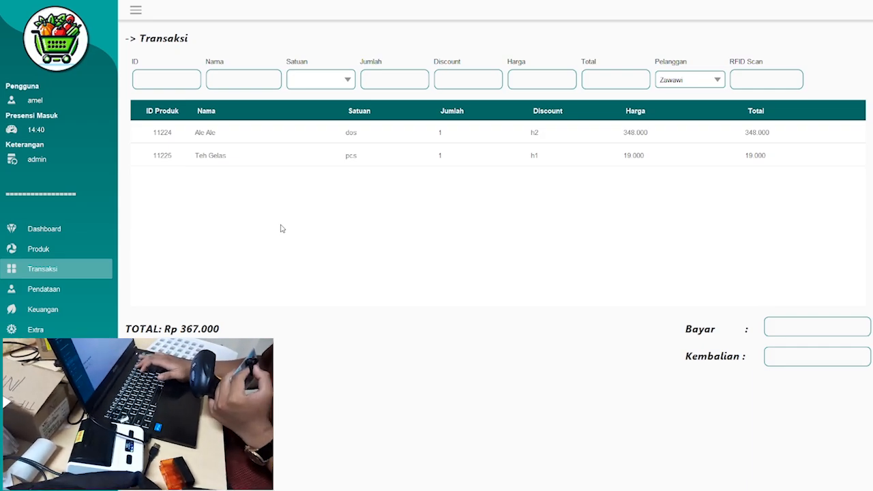
Step: Take a 400000 payment, giving Rp 33.000 change, and record the sale
key(F1)
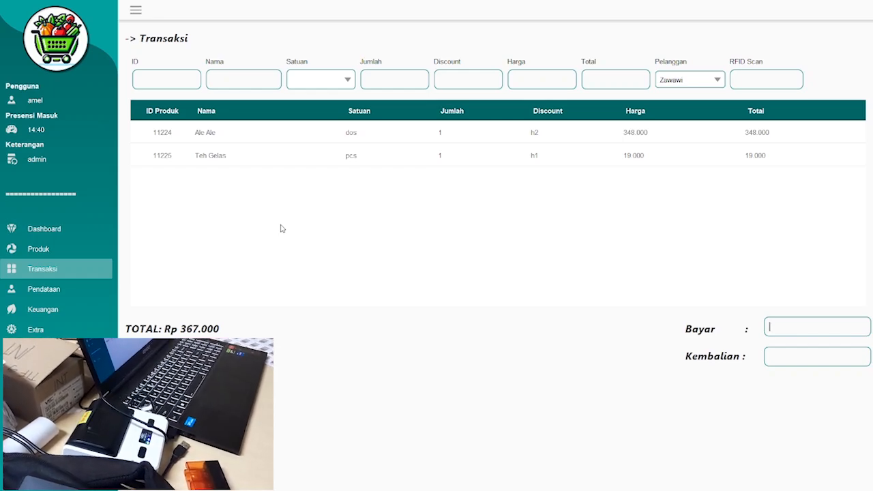
text(40)
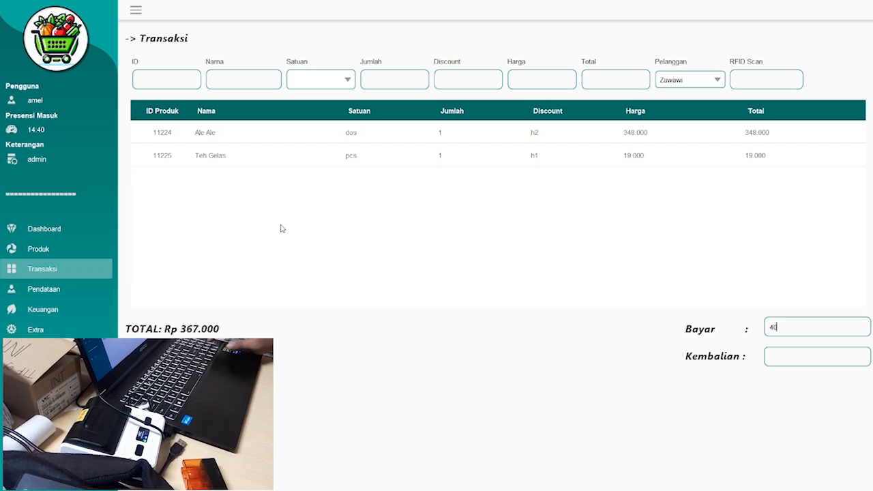
text(0000)
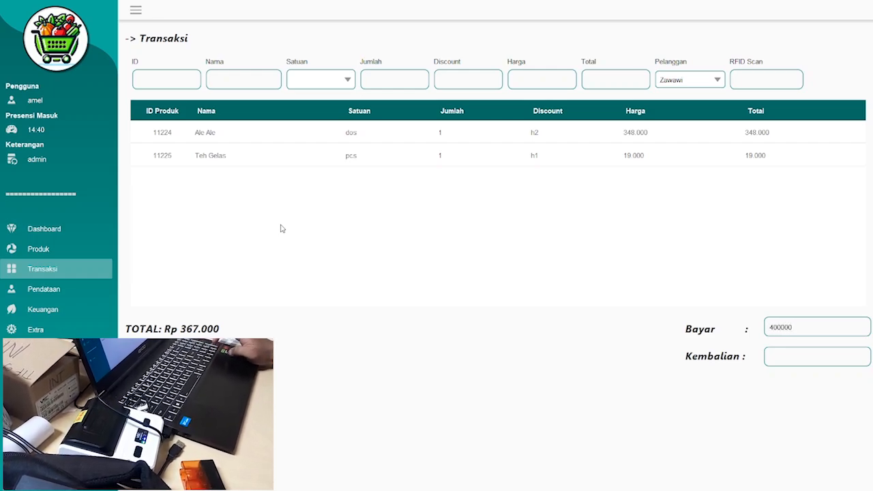
key(Return)
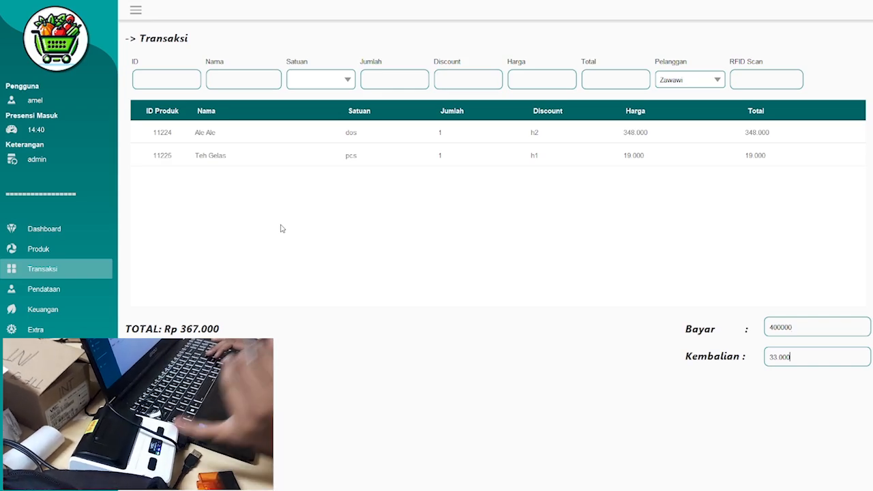
key(Return)
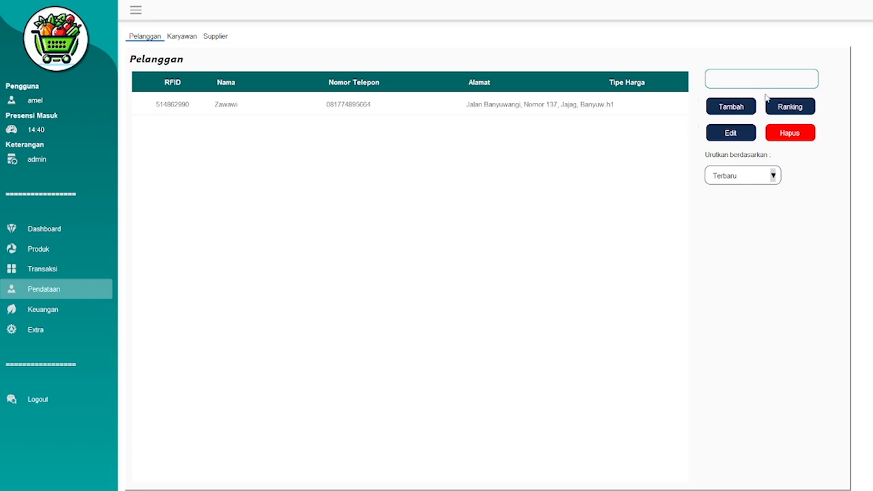
Step: Open and cancel the Tambah and Edit customer dialogs without saving changes
click(742, 113)
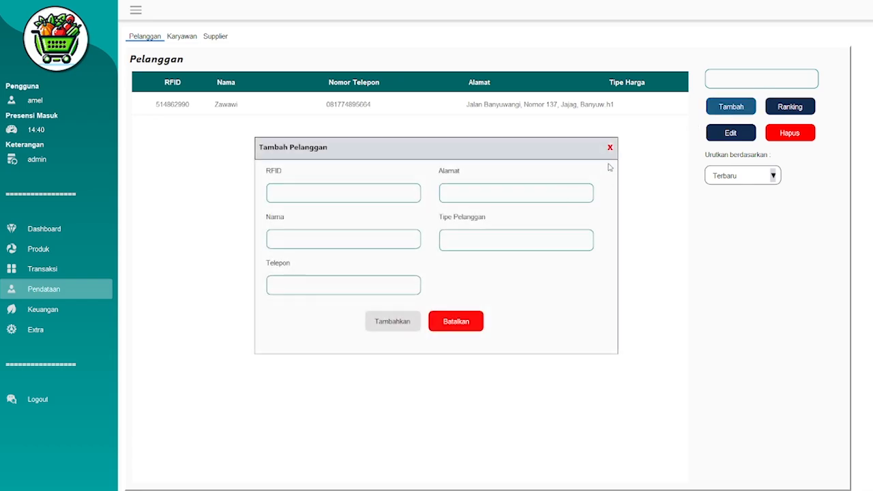
click(610, 148)
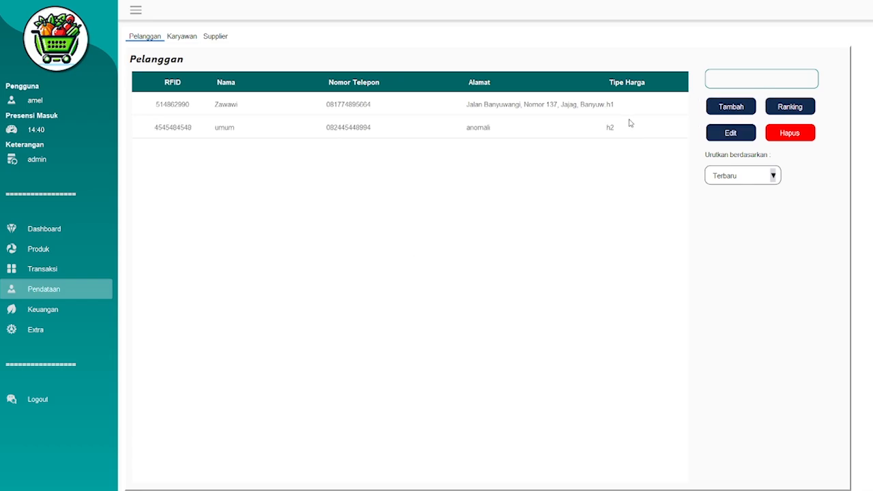
click(749, 134)
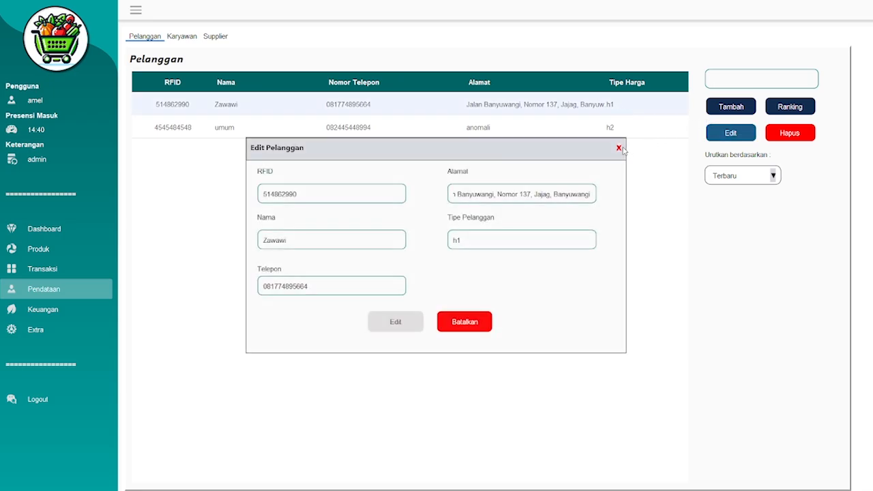
click(618, 148)
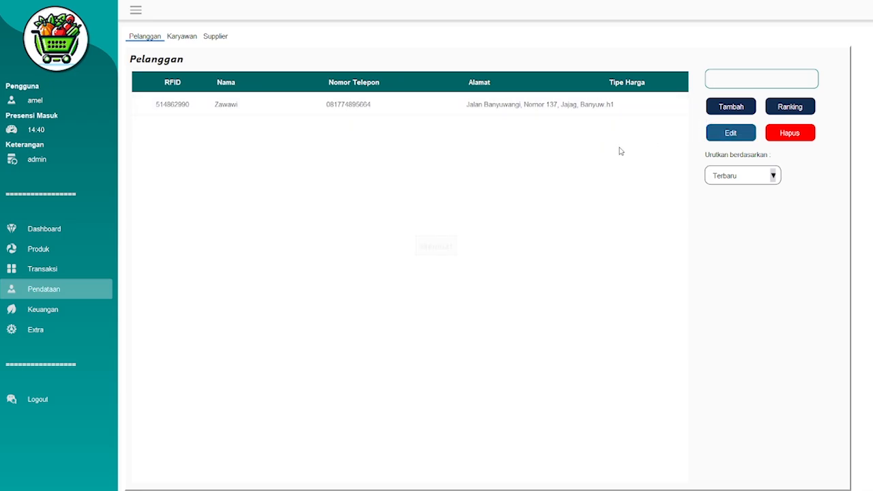
Step: Switch the Pelanggan list to the Ranking view using the sort options
click(772, 176)
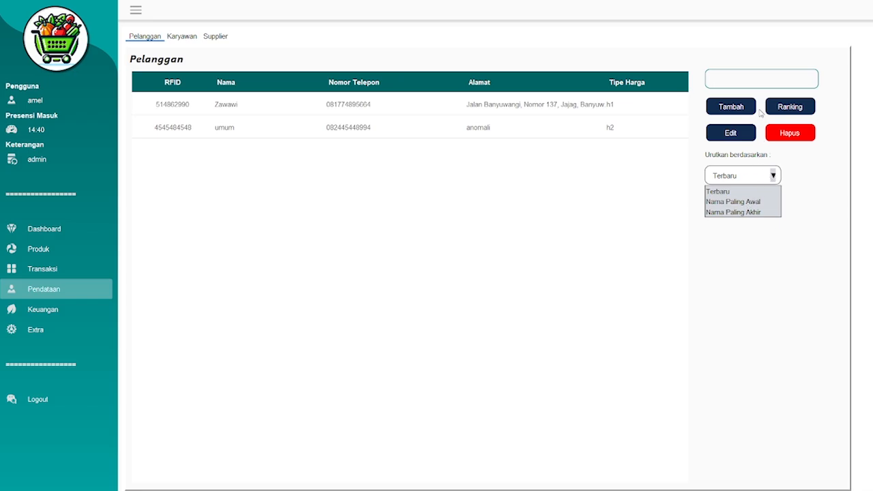
click(766, 84)
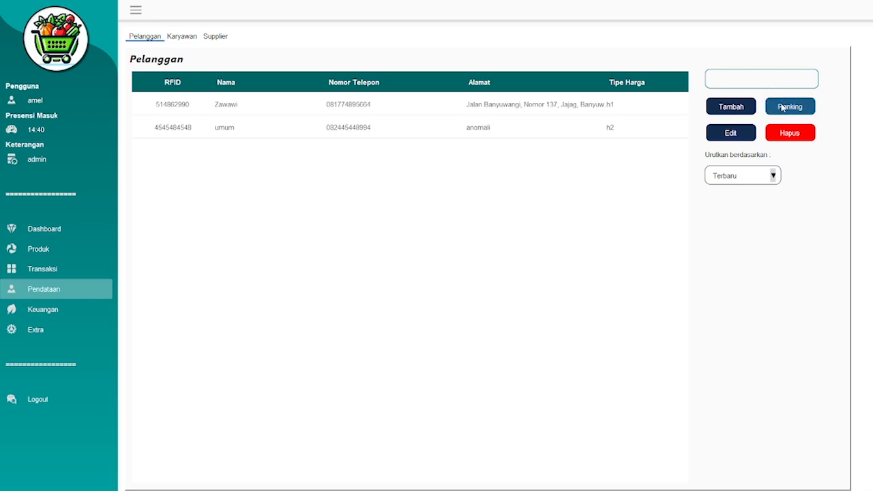
click(783, 107)
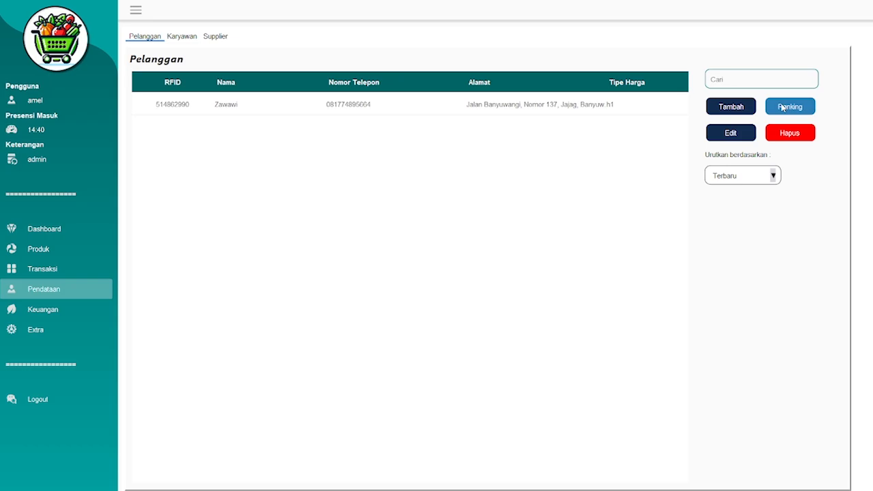
click(783, 107)
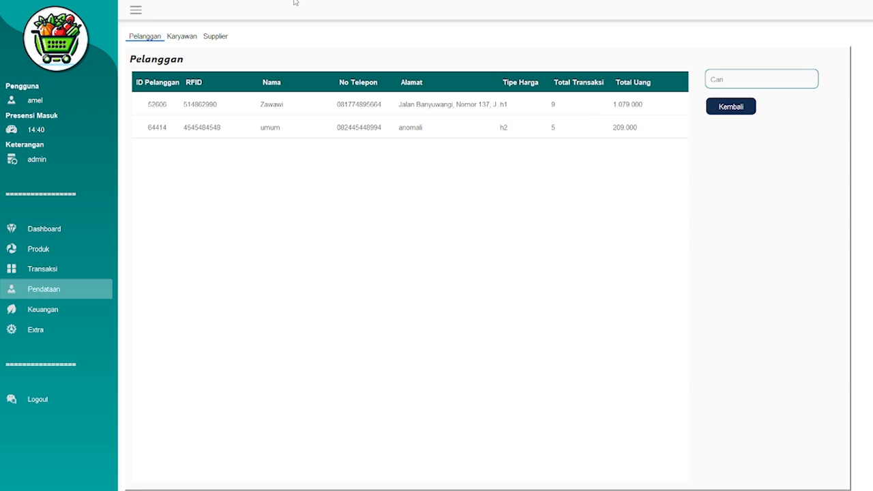
Step: Open the employee records and review both employees' attendance records
click(175, 39)
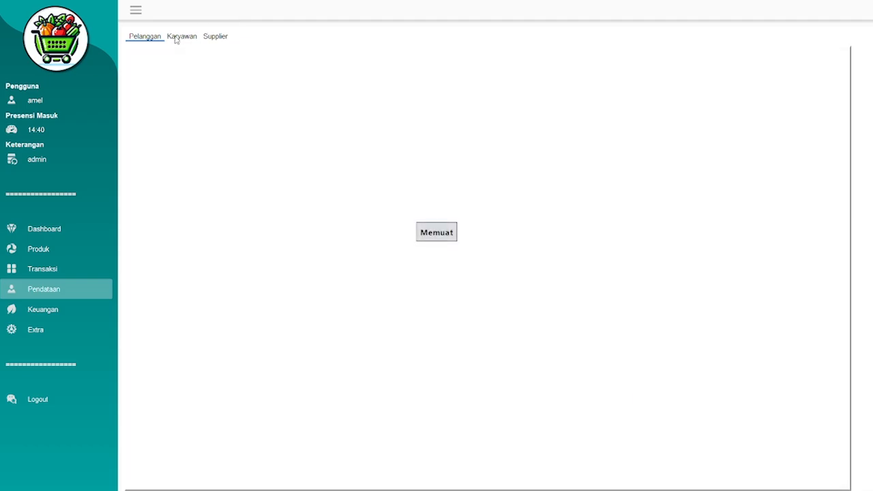
click(230, 130)
click(247, 107)
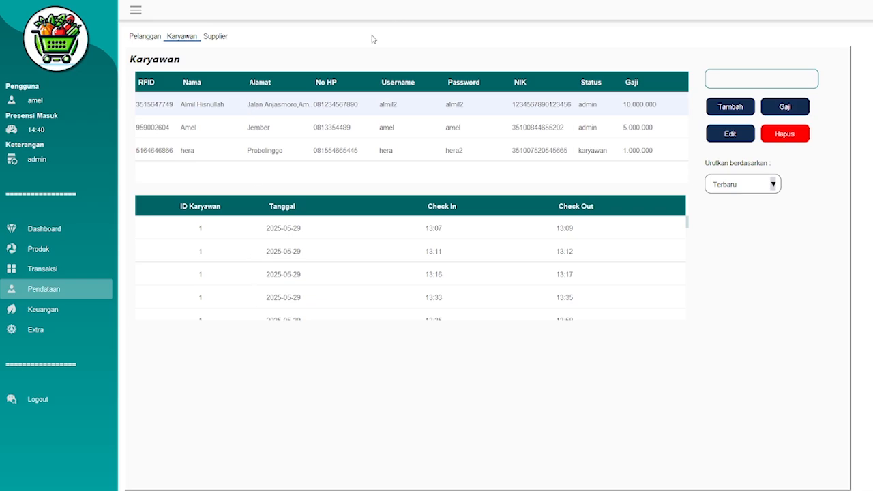
scroll(271, 272, down, 1)
click(366, 128)
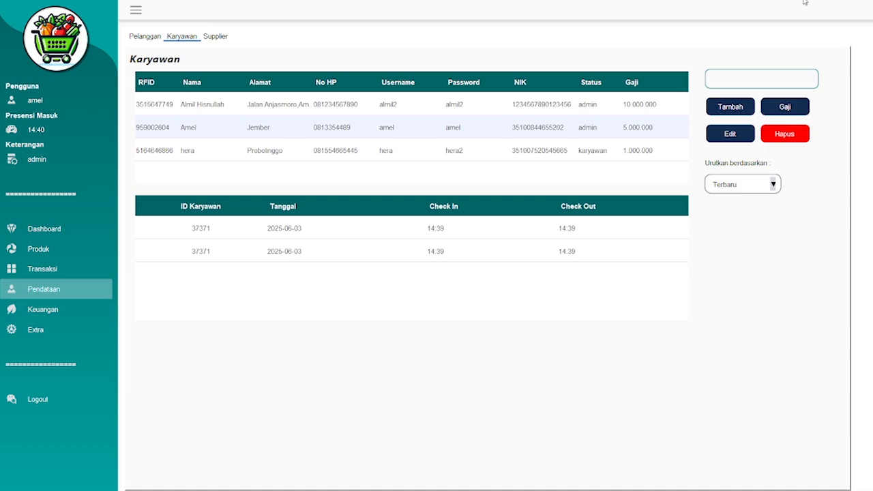
Step: Cancel the add-employee form, pay the employee's salary, and open the Keuangan income page
click(753, 105)
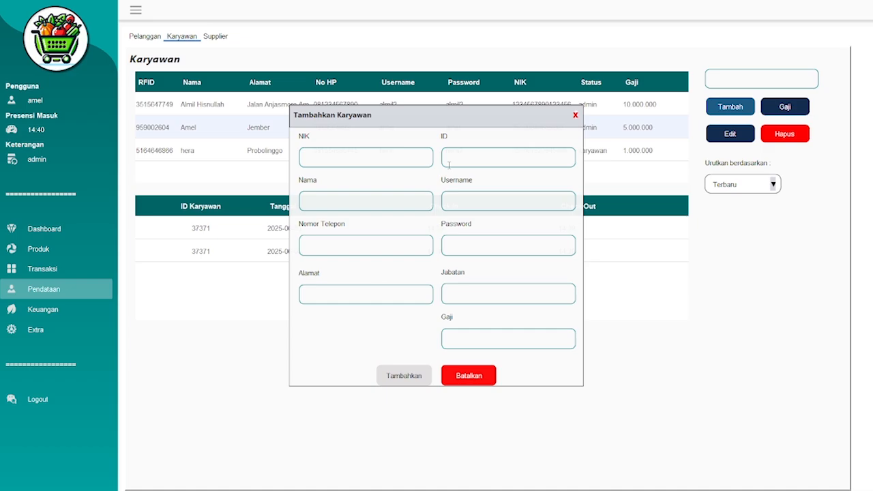
click(575, 116)
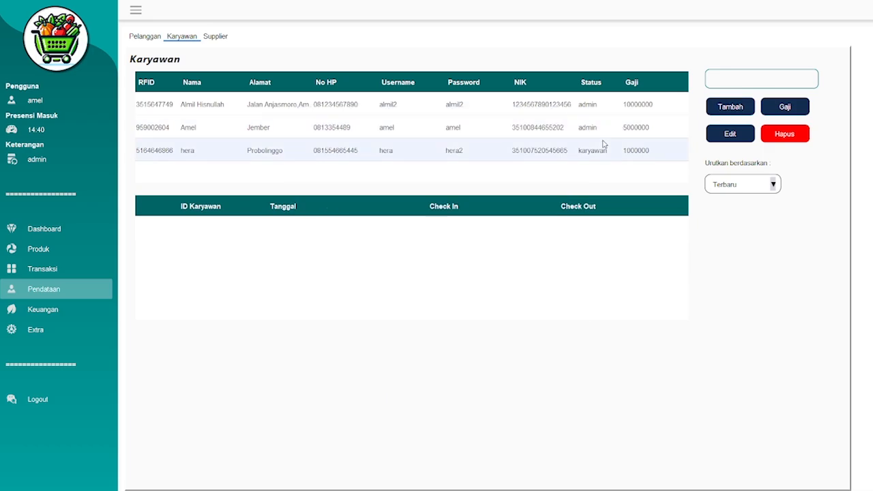
click(806, 107)
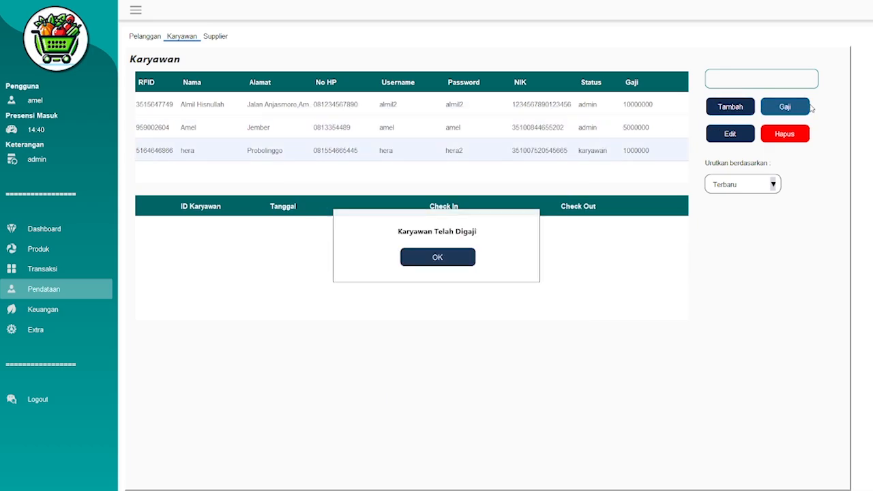
key(Return)
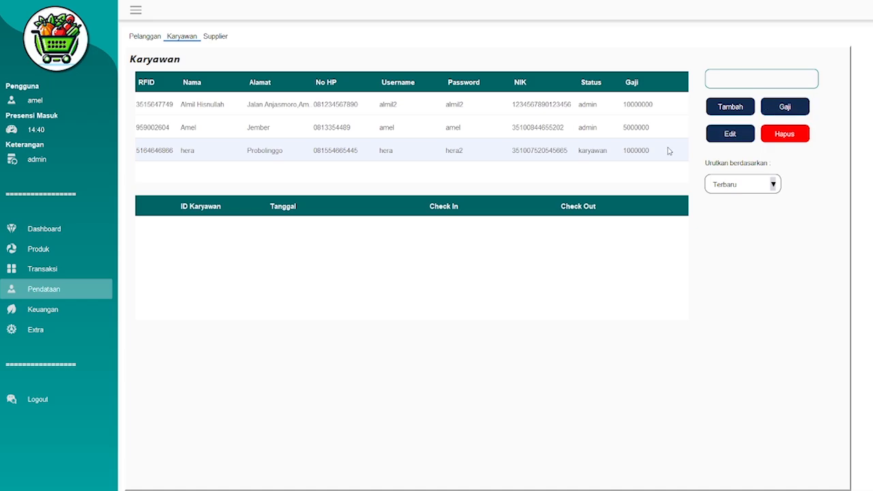
click(78, 311)
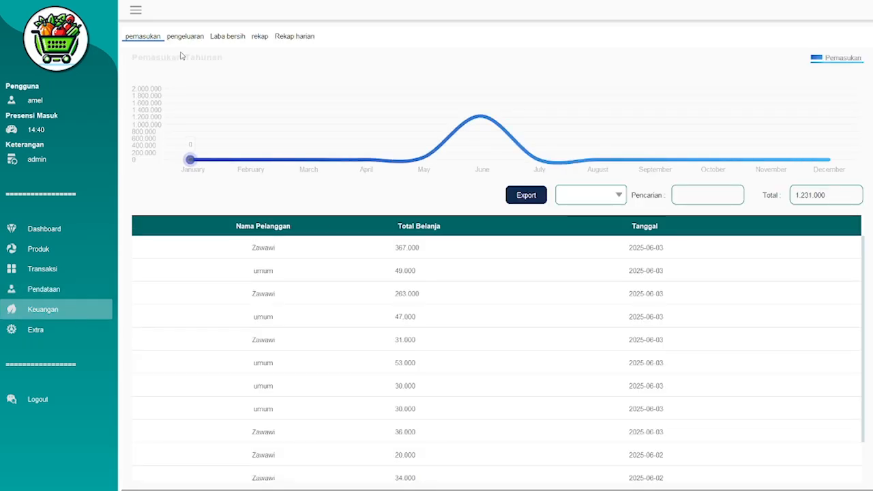
Step: View the pengeluaran chart showing yearly expenses of 21.298.000, then return to Pendataan
click(190, 36)
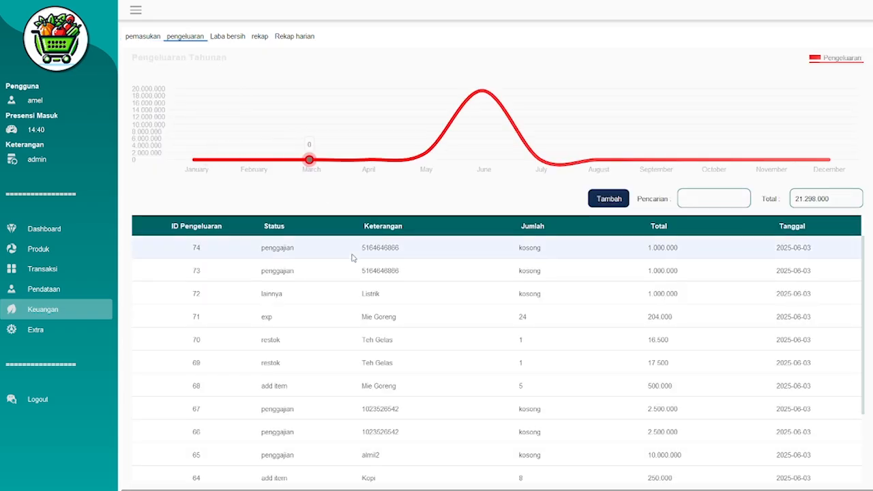
click(70, 291)
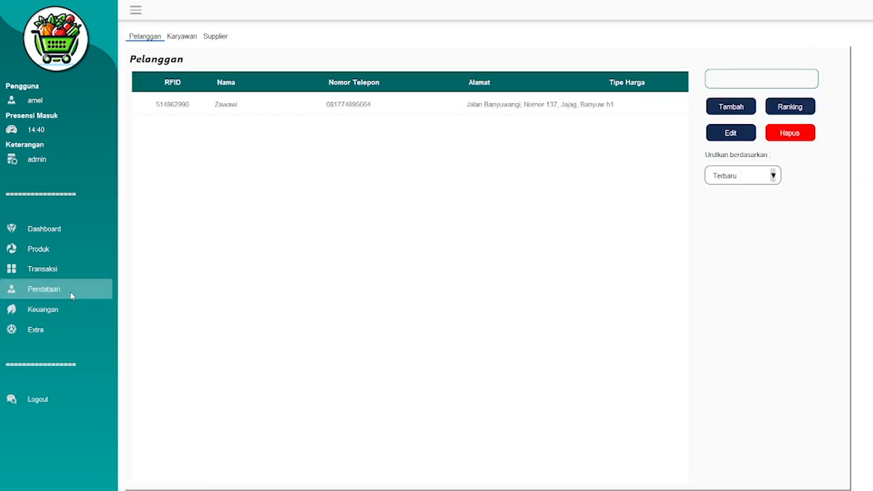
Step: Go through the Karyawan and Supplier tabs to show PT Indofood's products Indomie Soto and Mie Goreng
click(183, 37)
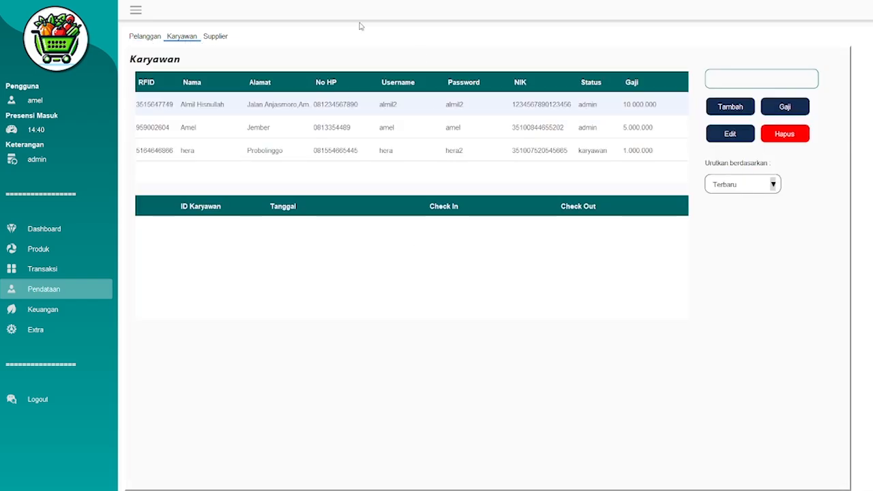
click(205, 39)
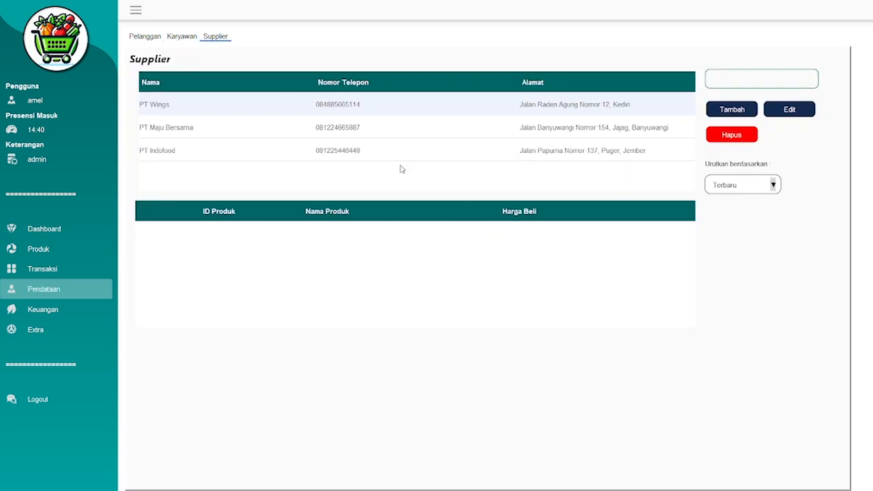
click(301, 107)
key(Down)
key(Down)
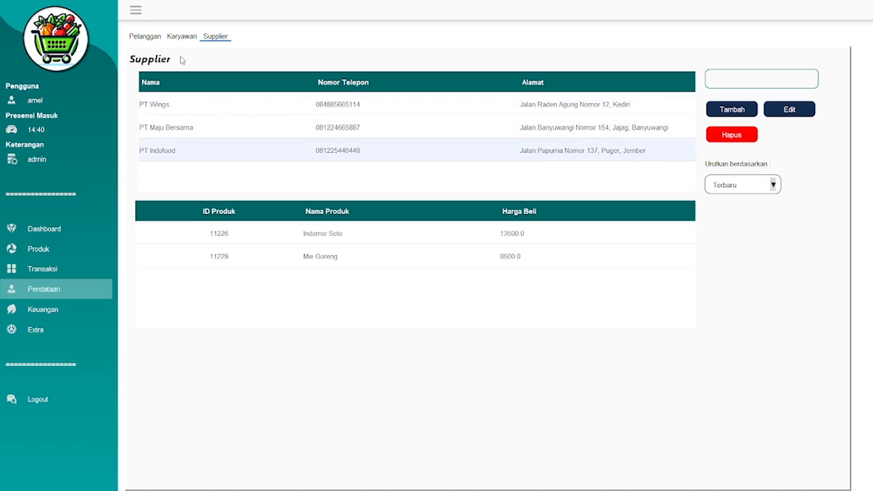
Step: Start exporting the income report from Keuangan for the Juni 2025 period
click(53, 311)
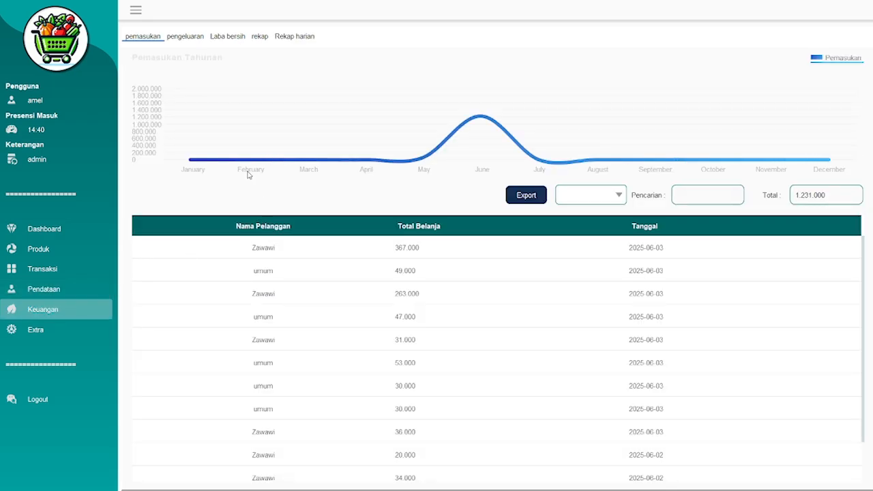
mouse_move(466, 139)
mouse_move(423, 157)
click(532, 197)
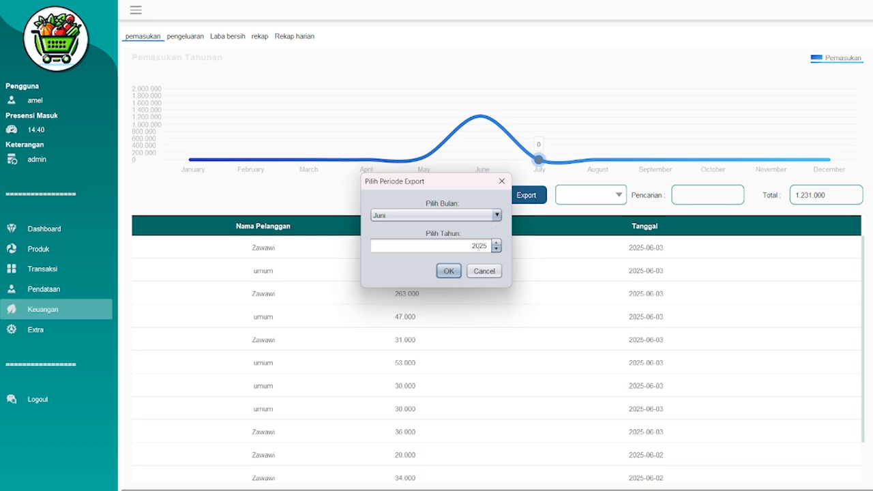
click(449, 271)
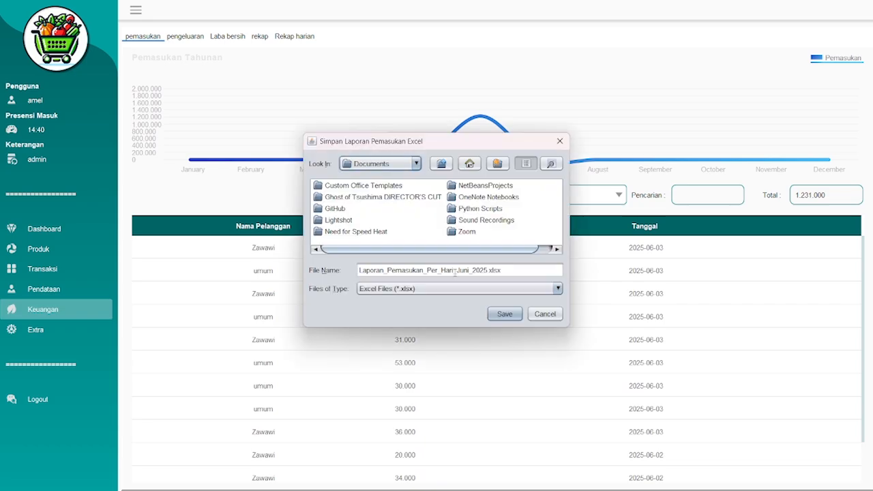
Step: Save it as Laporan_Pemasukan_Per_Hari_Juni_20253.xlsx in D:\ty, then switch to File Explorer
click(405, 168)
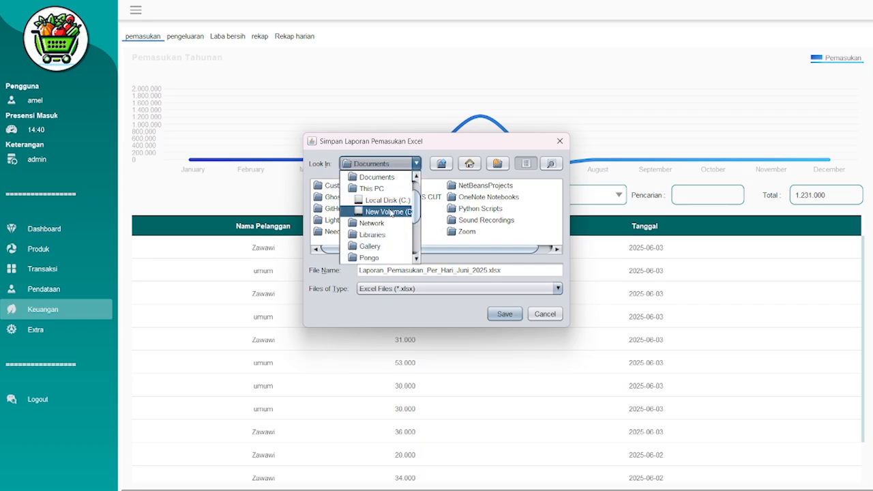
click(392, 212)
scroll(425, 213, right, 5)
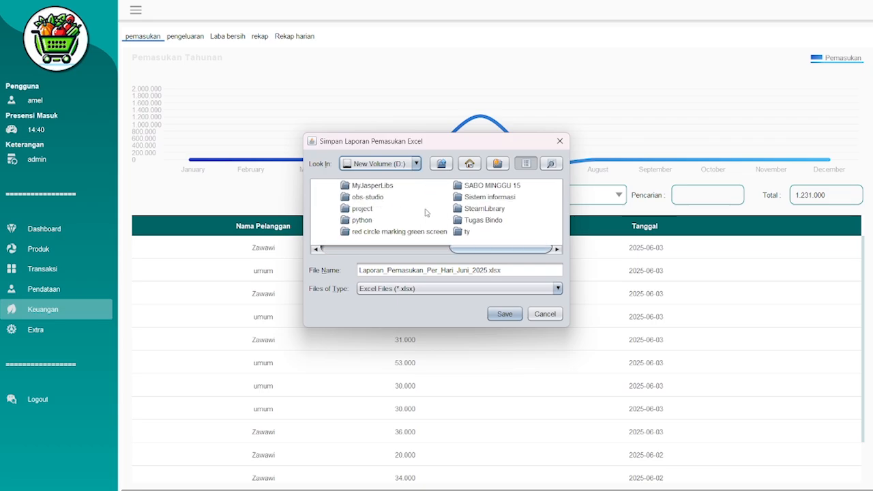
double_click(467, 232)
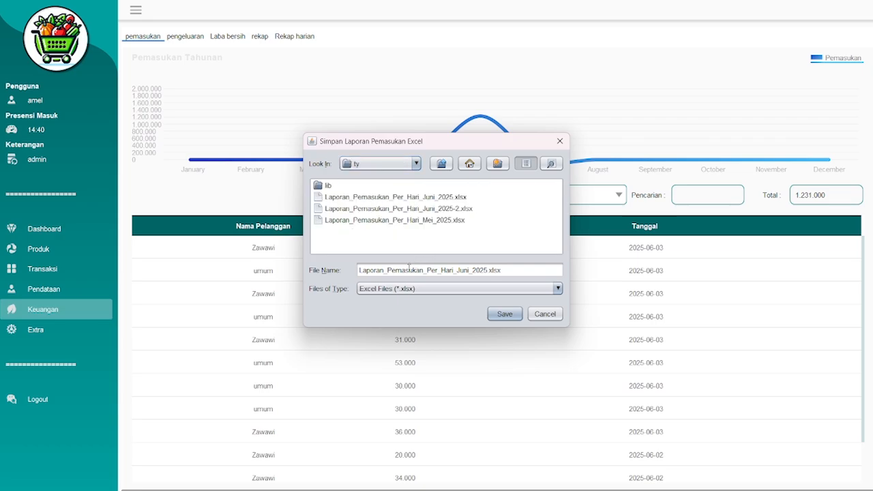
click(487, 271)
text(1)
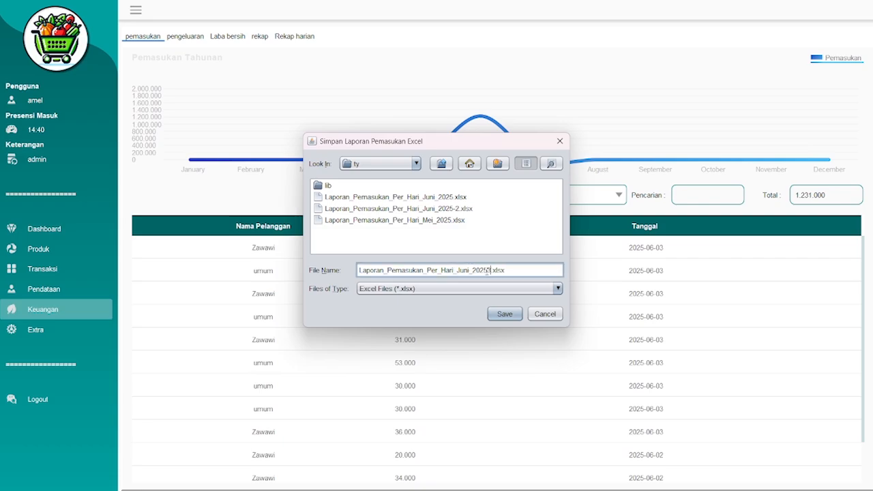
key(Return)
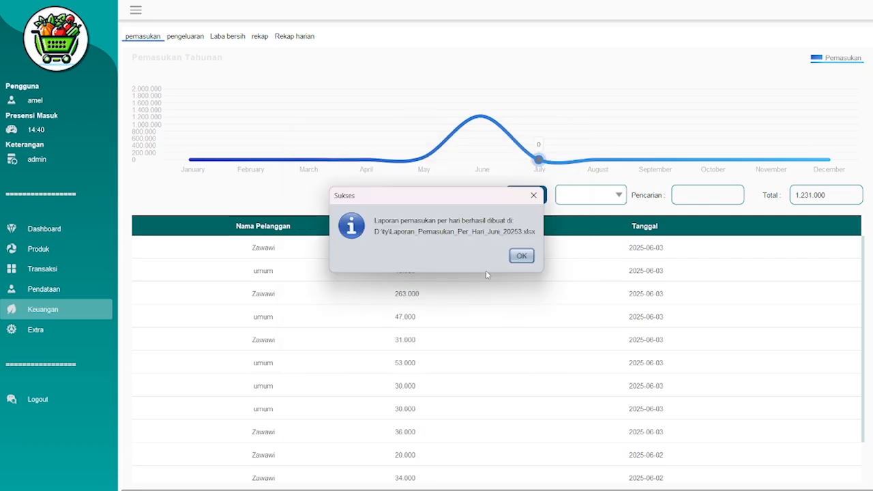
key(Return)
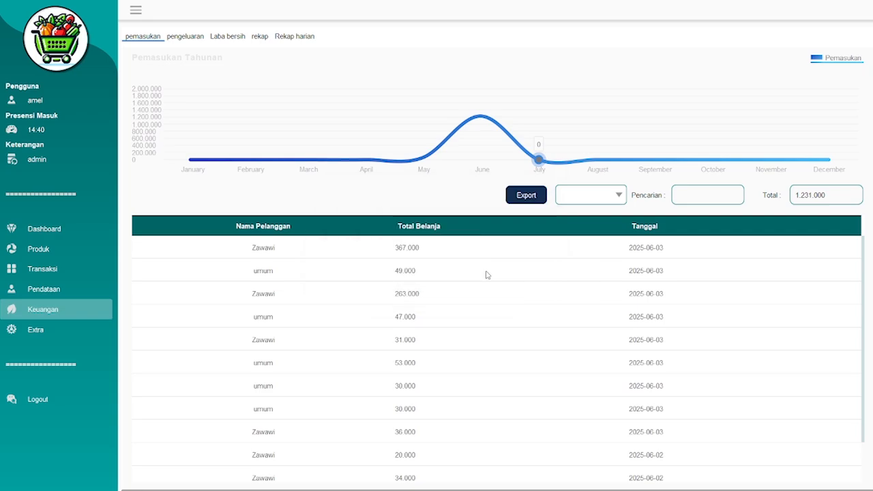
key(alt+Tab)
key(Tab)
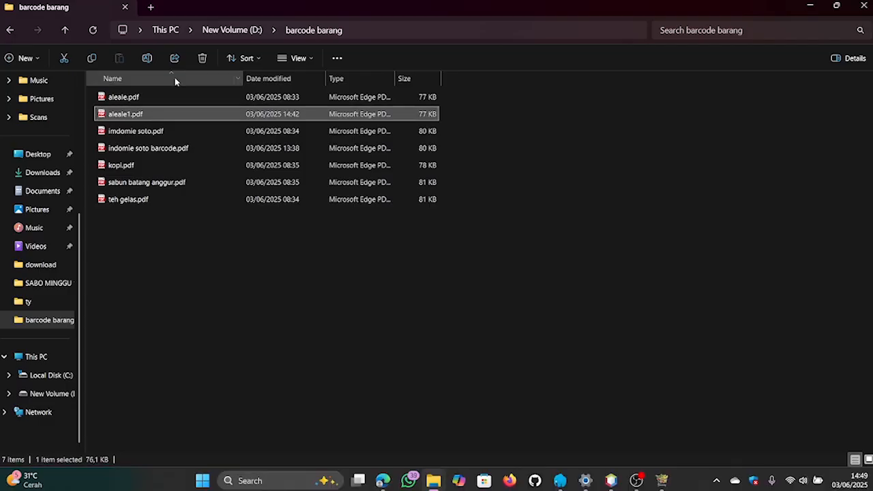
Step: Navigate to D:\ty and open the June 2025 daily income workbook in Excel
click(241, 32)
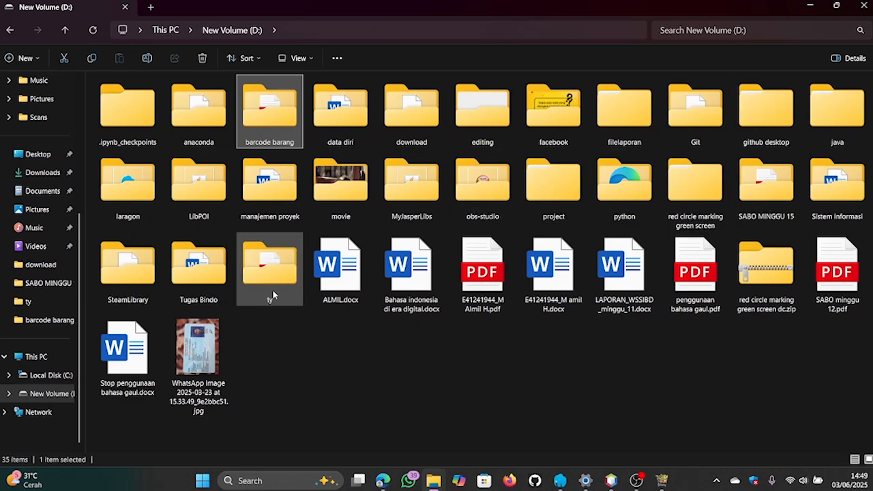
double_click(271, 295)
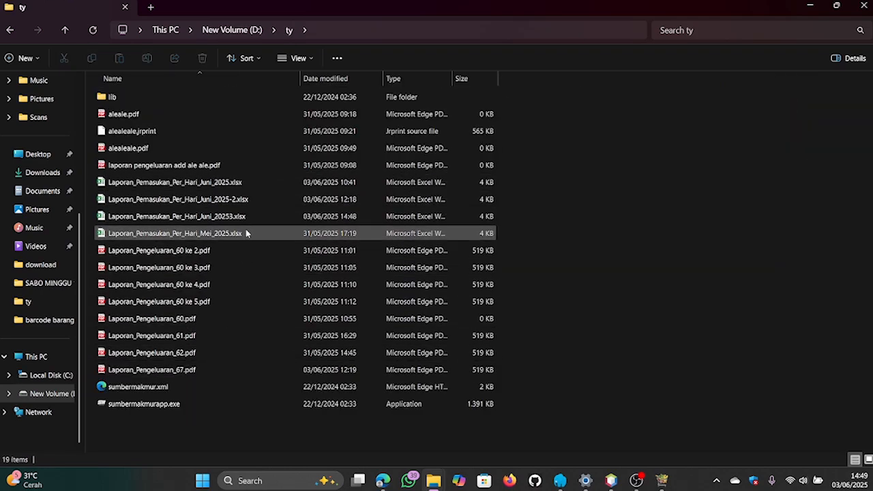
double_click(204, 217)
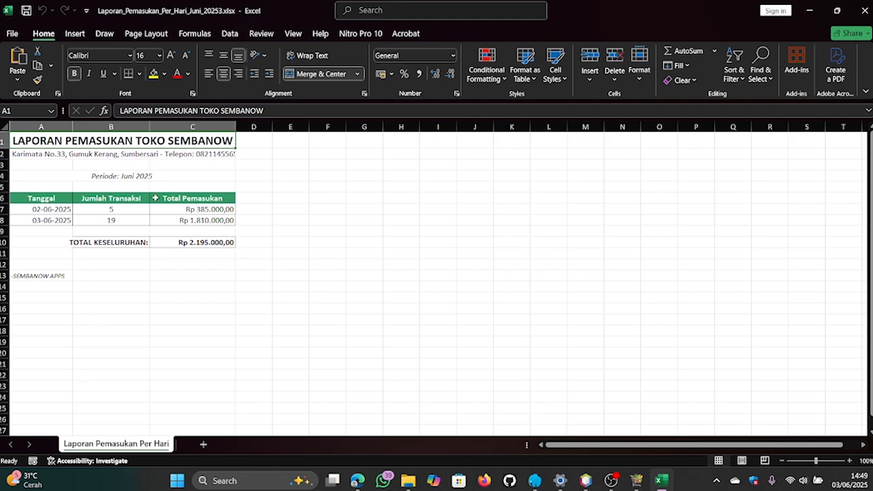
Step: Leave the June 2025 daily income workbook in Excel and return to Sembako POS
key(alt+Tab)
key(alt+Tab)
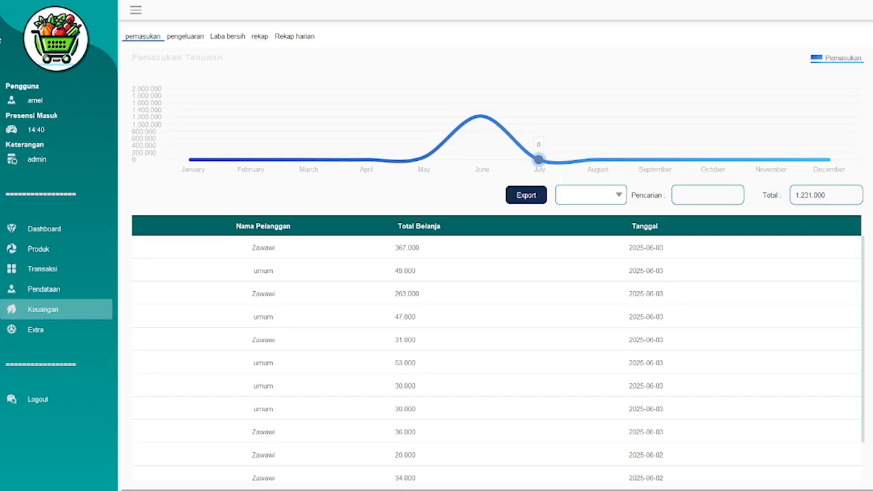
Step: Show the expense view, cancel a new-expense form, and export expense 72 as PDF
click(190, 40)
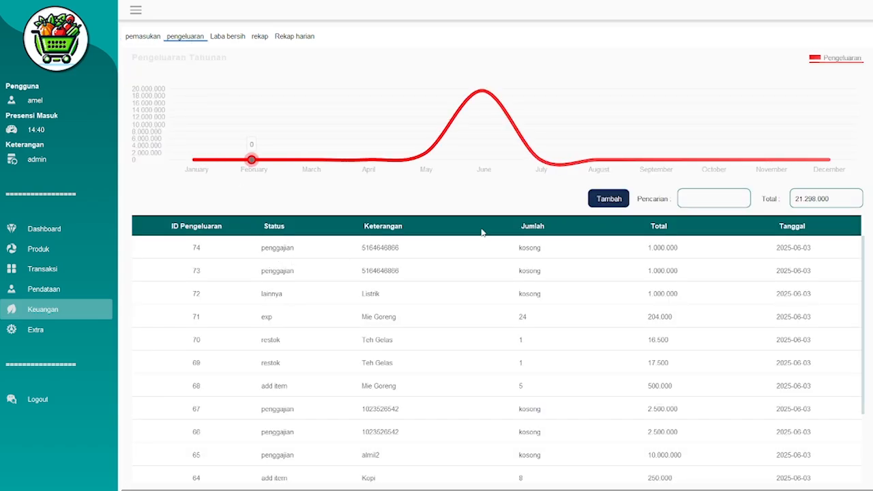
click(609, 200)
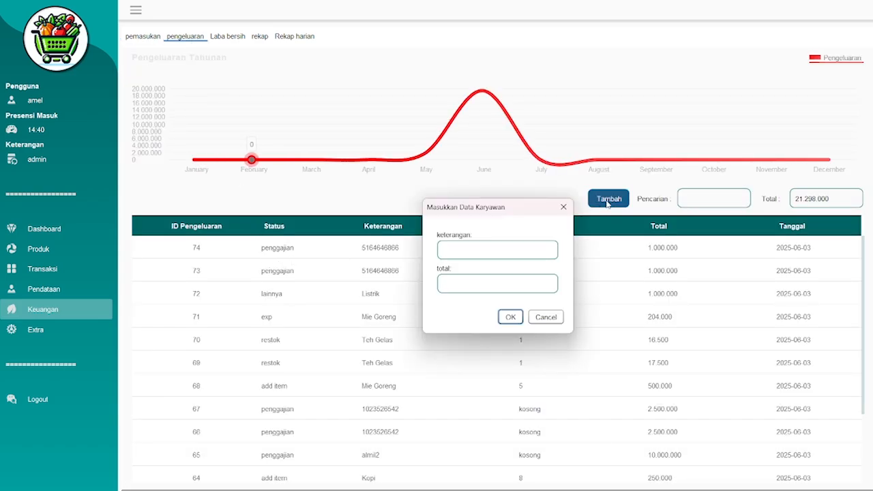
click(564, 208)
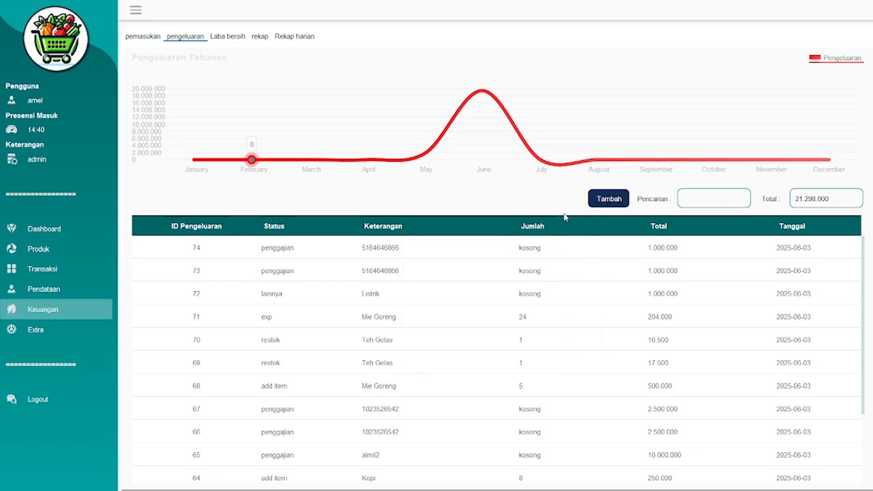
double_click(435, 282)
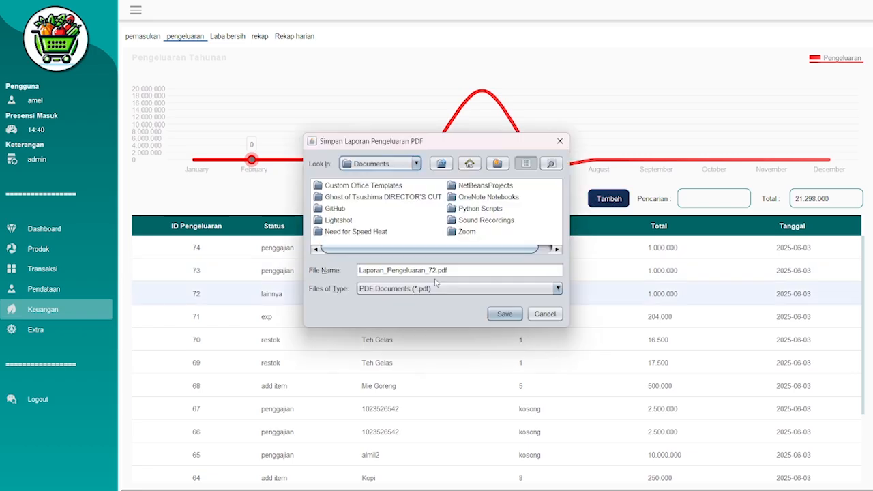
Step: Save the report as Laporan_Pengeluaran_723.pdf in the ty folder on New Volume (D:)
click(416, 164)
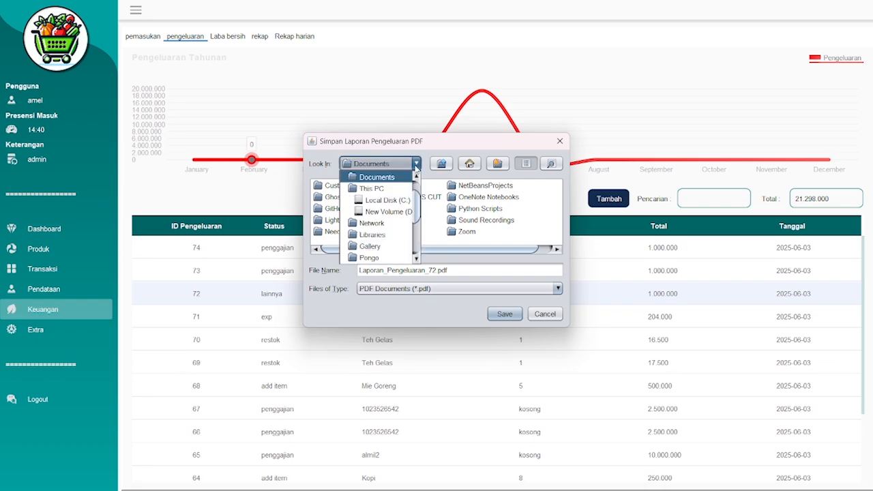
click(397, 212)
scroll(431, 213, down, 5)
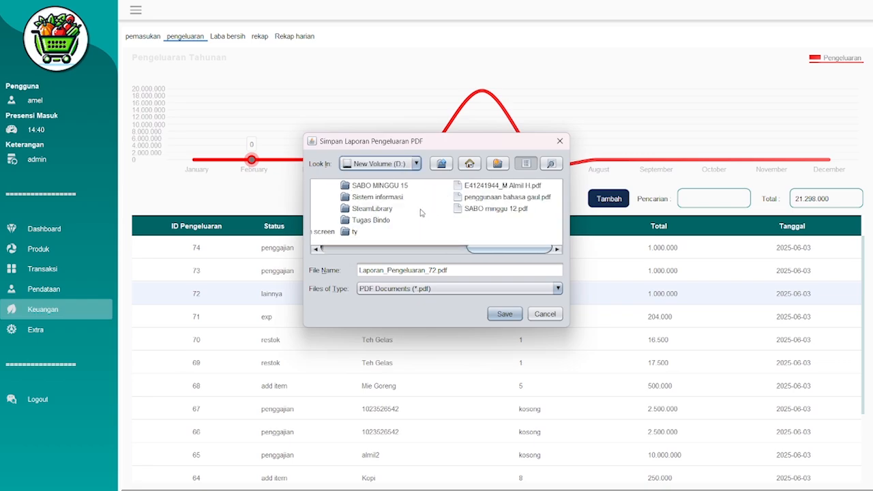
click(348, 234)
double_click(348, 234)
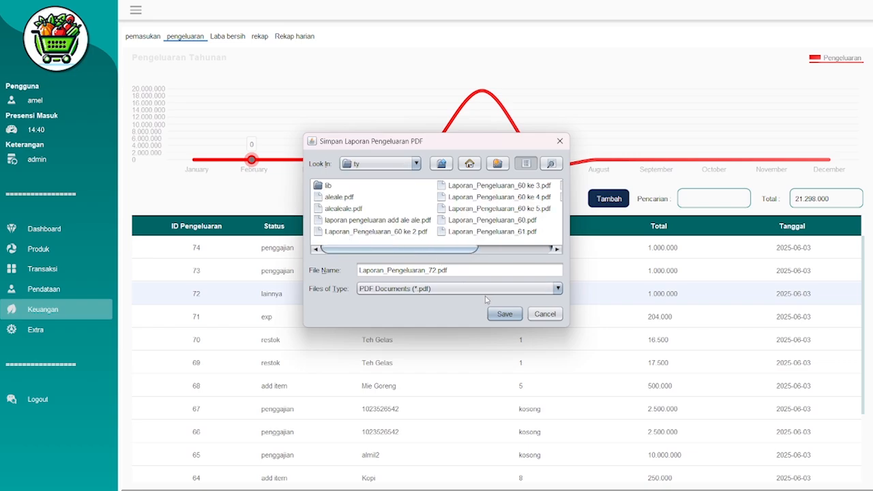
click(435, 270)
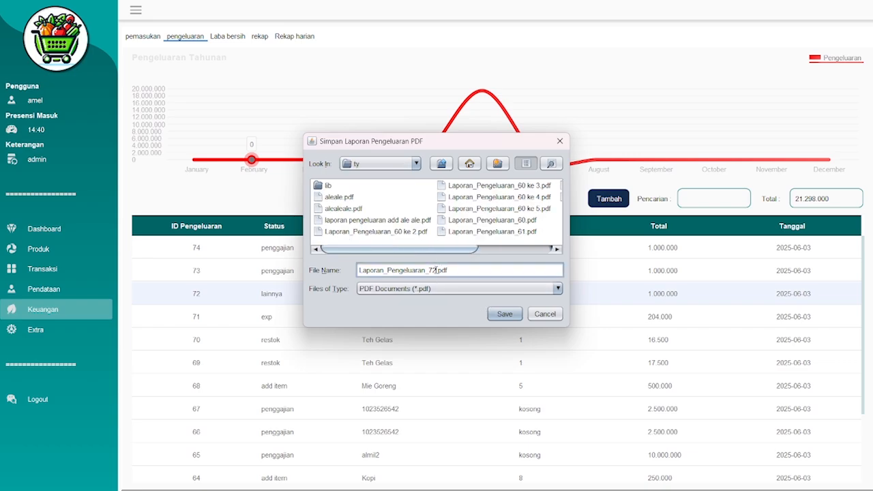
text(3)
key(Return)
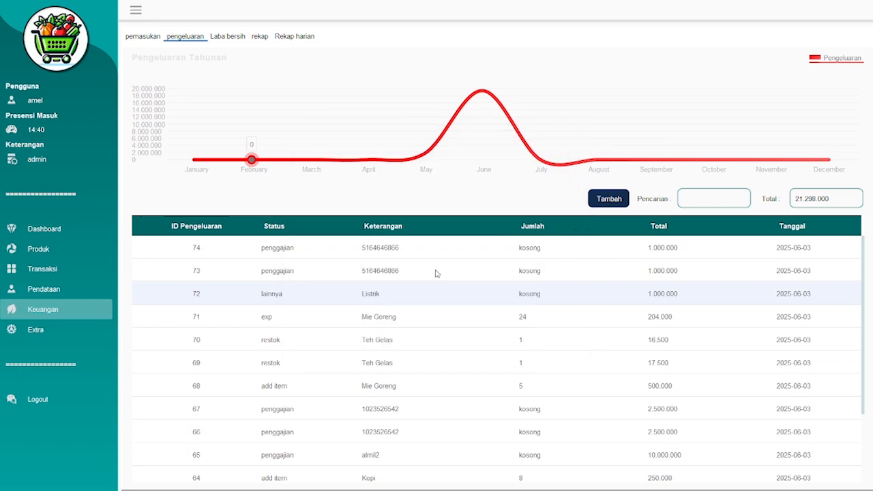
key(Return)
Step: Open Laporan_Pengeluaran_723.pdf from D:\ty to check it, then return to Sembako POS
key(alt+Tab)
key(alt+Tab)
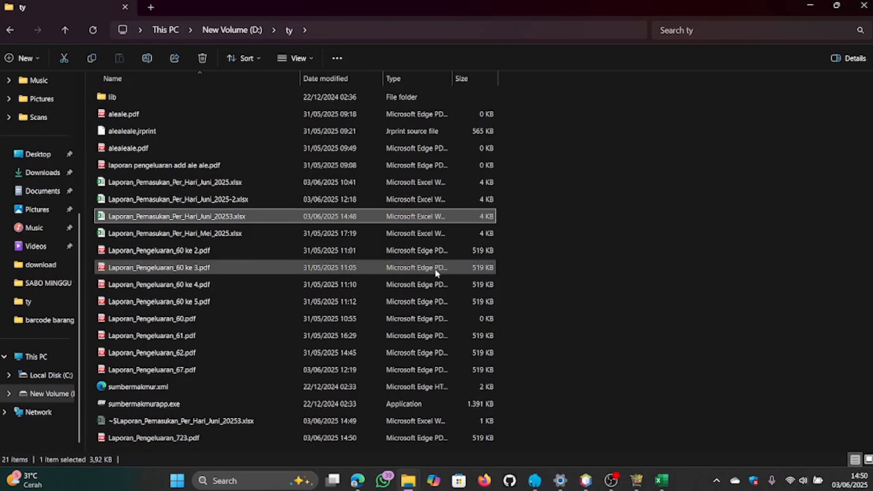
click(229, 439)
double_click(229, 439)
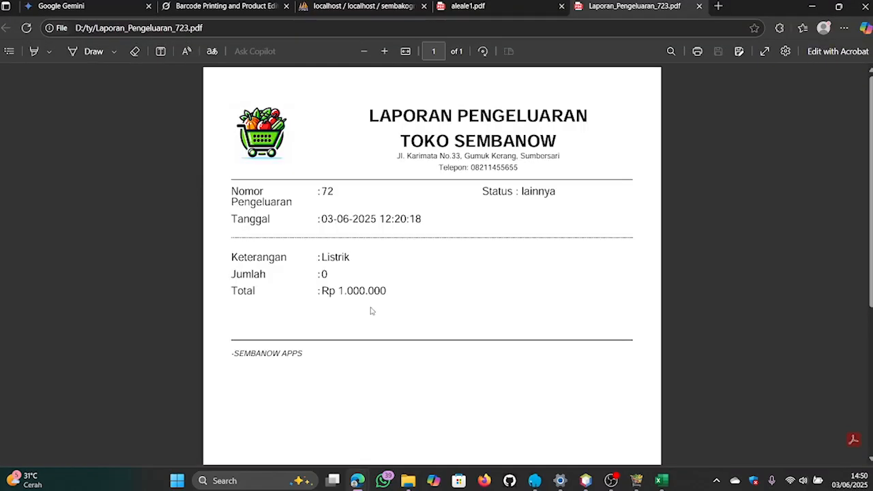
click(699, 6)
key(alt+Tab)
key(alt+Tab)
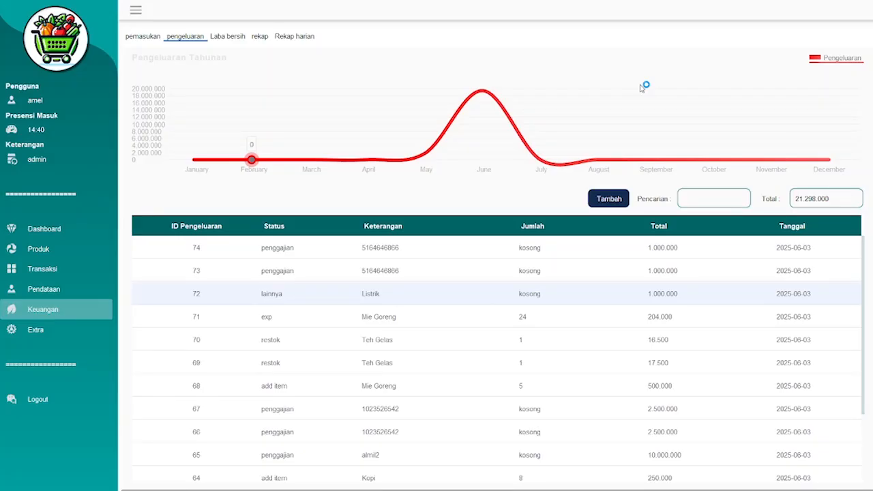
Step: Show Laba bersih from 2025-05 to 2025-06, giving net profit -17.661.800
click(232, 38)
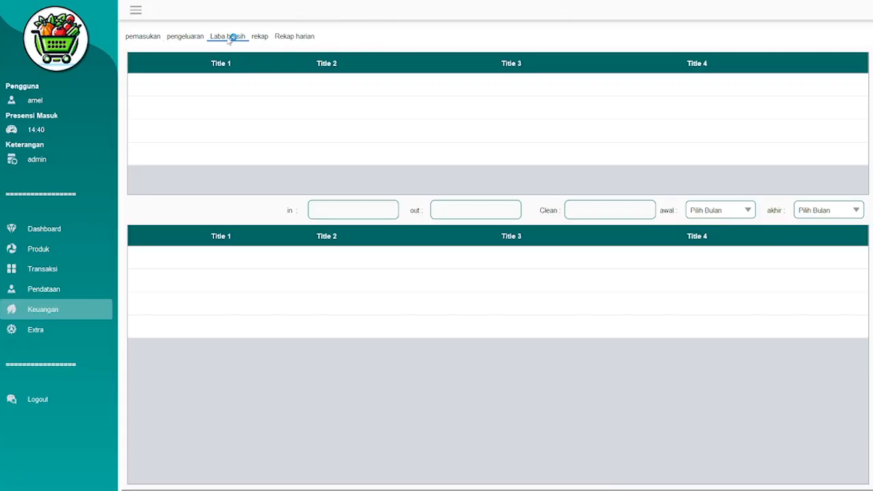
click(750, 211)
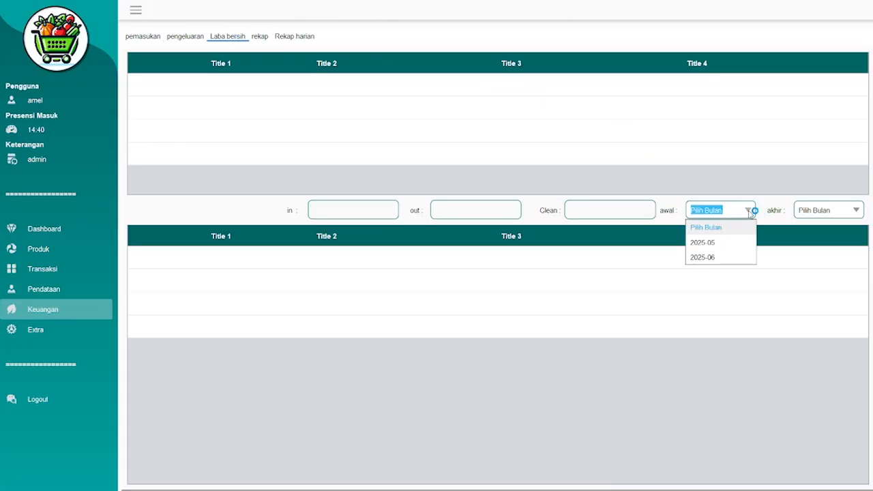
click(722, 248)
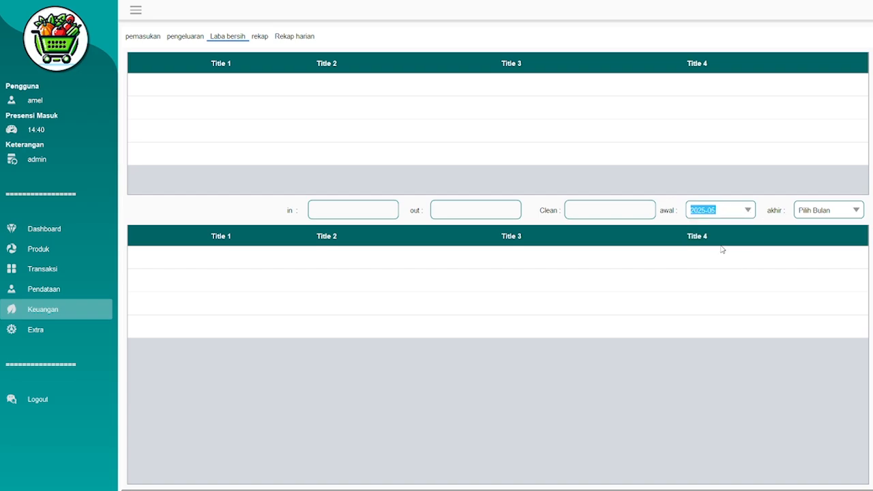
click(855, 211)
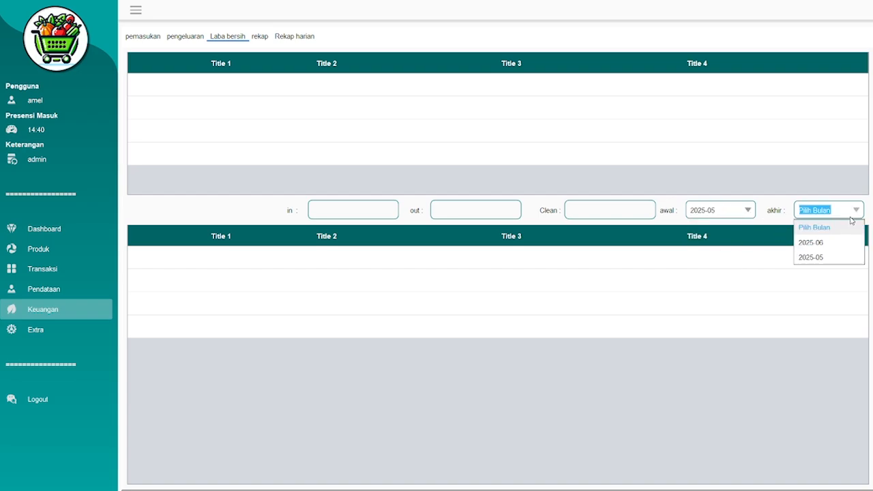
click(828, 243)
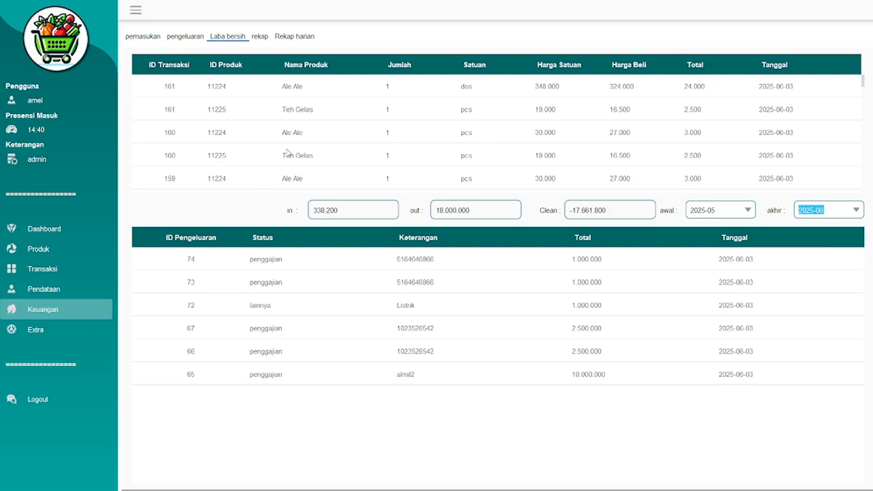
scroll(287, 152, down, 1)
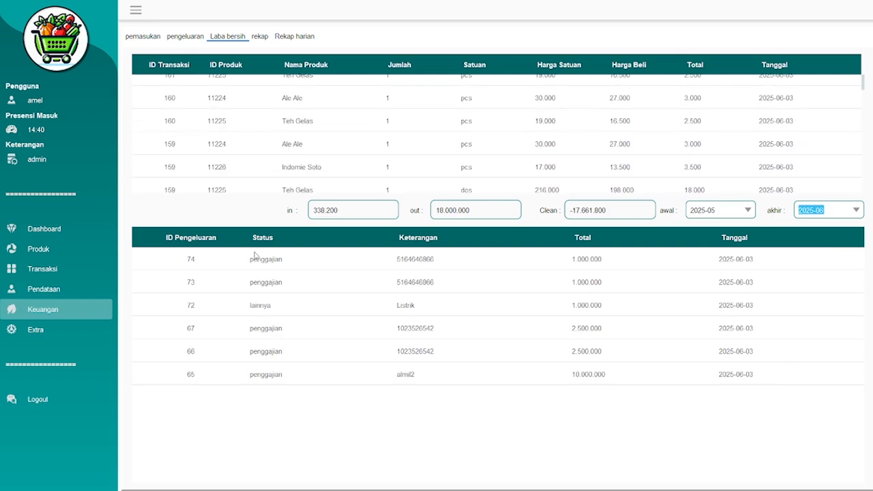
click(341, 211)
Step: Inspect the items of sales 160, 161 and 159 in the rekap tab, then open Rekap harian
click(260, 38)
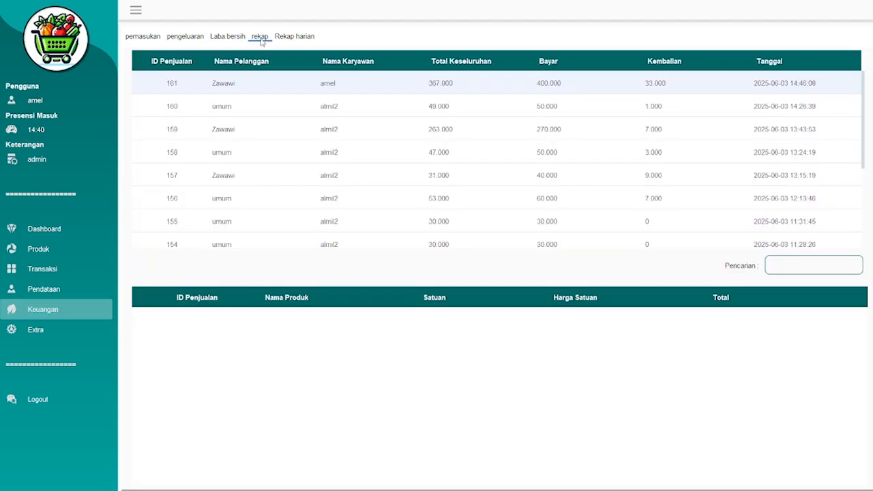
click(241, 99)
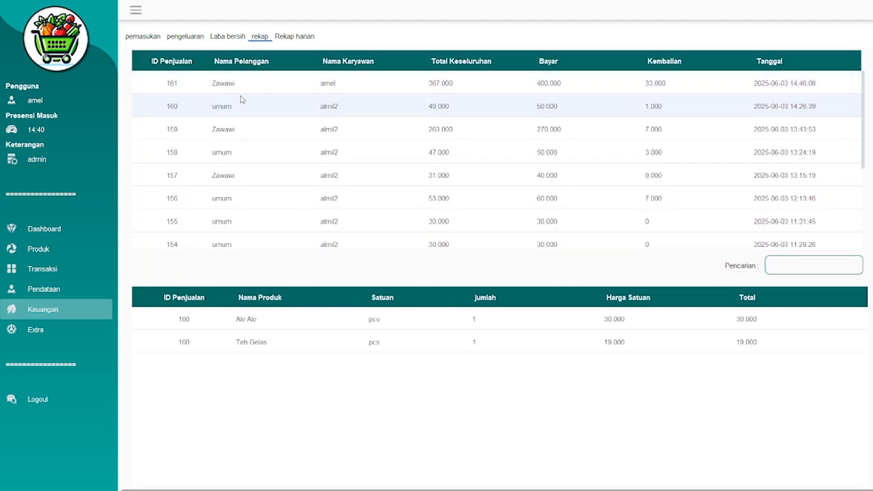
click(248, 82)
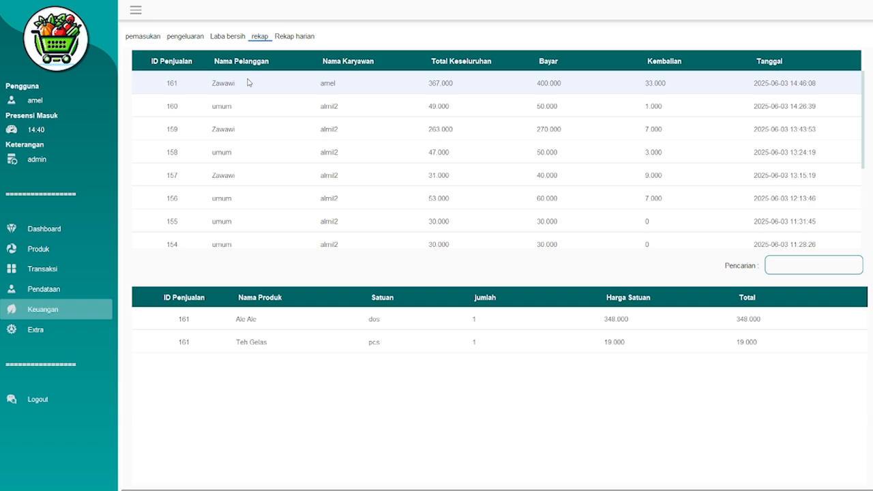
key(Down)
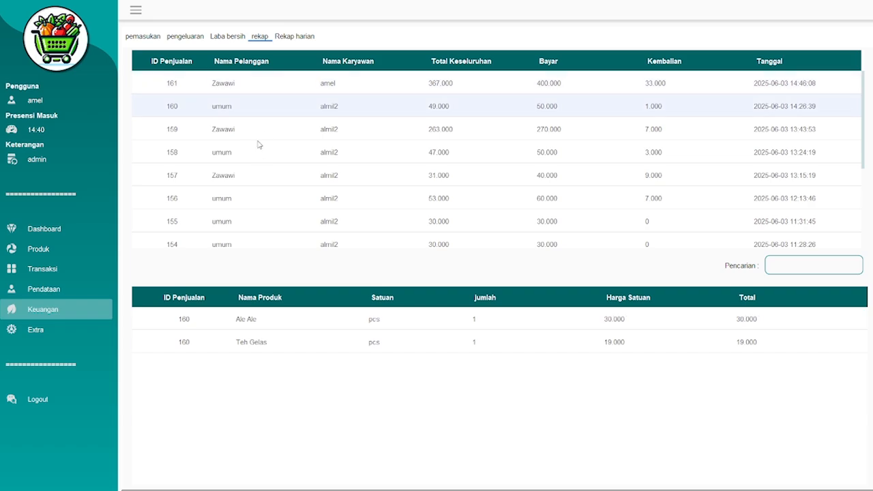
key(Down)
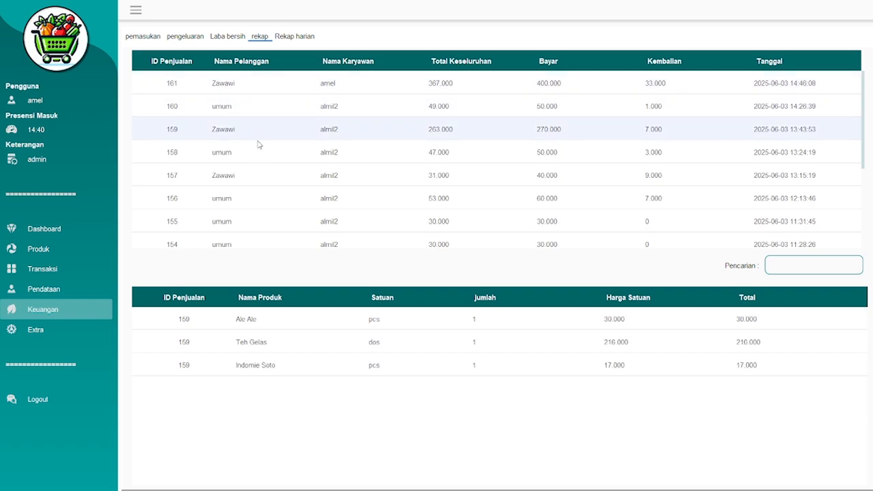
click(295, 39)
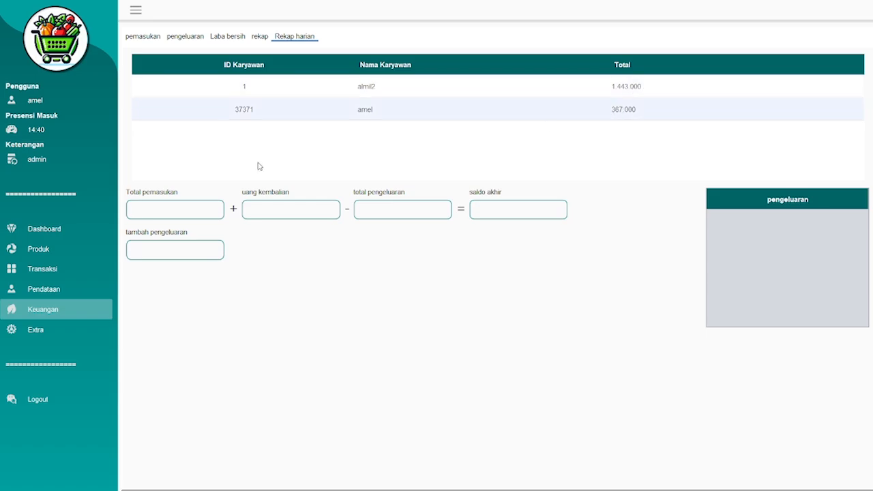
Step: Enter 367.000 as total income and 200.000 as change money in the daily recap
click(170, 211)
text(36670)
key(BackSpace)
key(BackSpace)
key(BackSpace)
key(BackSpace)
text(67000)
key(Tab)
text(200000)
Step: Add a 500.000 expense and compute the final balance of 67.000
click(165, 247)
text(500000)
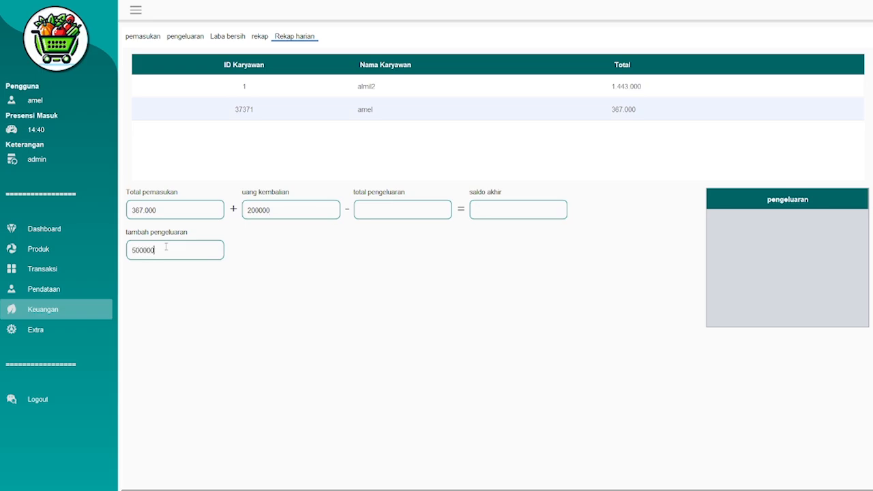
key(Return)
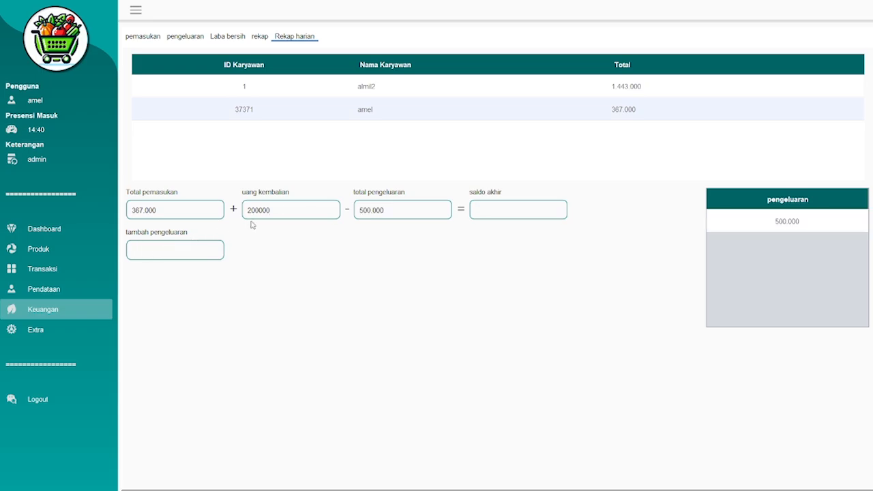
key(Return)
Step: Log out from the sidebar and confirm with Ya to reach the LOGIN screen
click(66, 409)
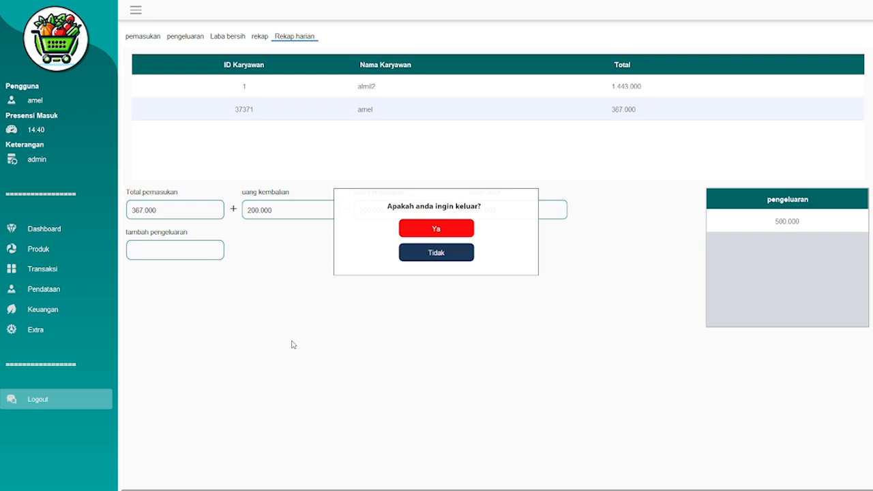
key(Return)
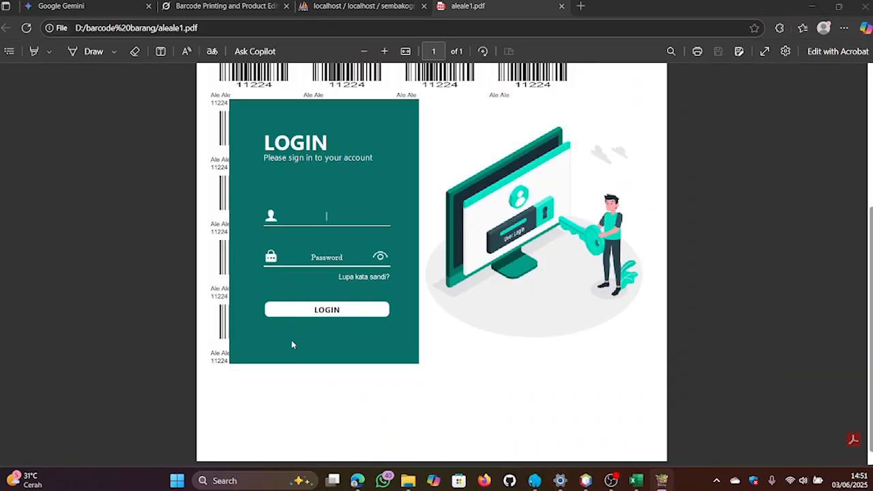